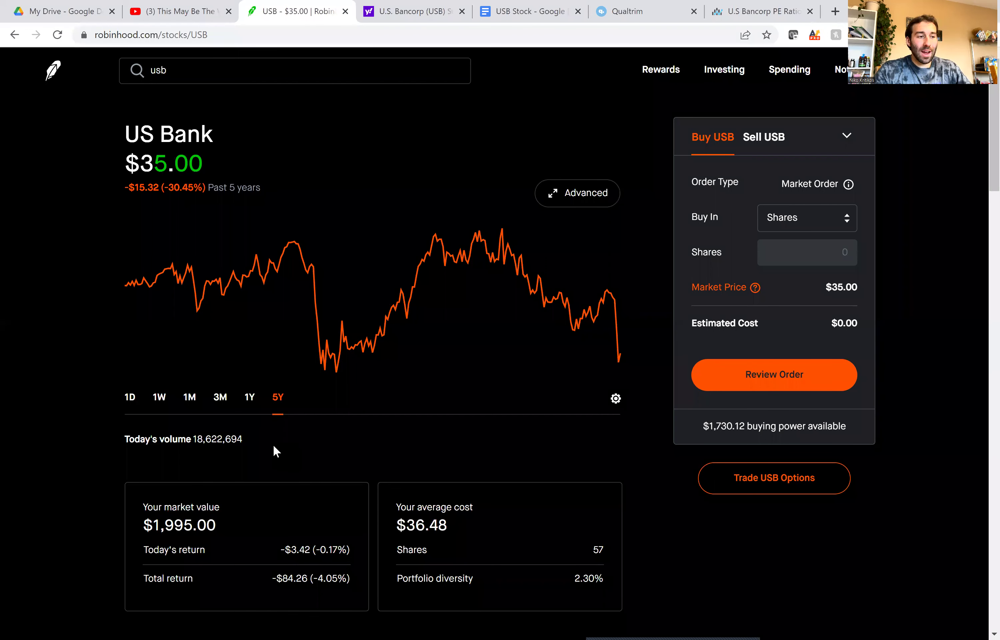
# Compare the US Bank price chart over one year, one month and three months, ending on the one-year range.
pyautogui.click(248, 407)
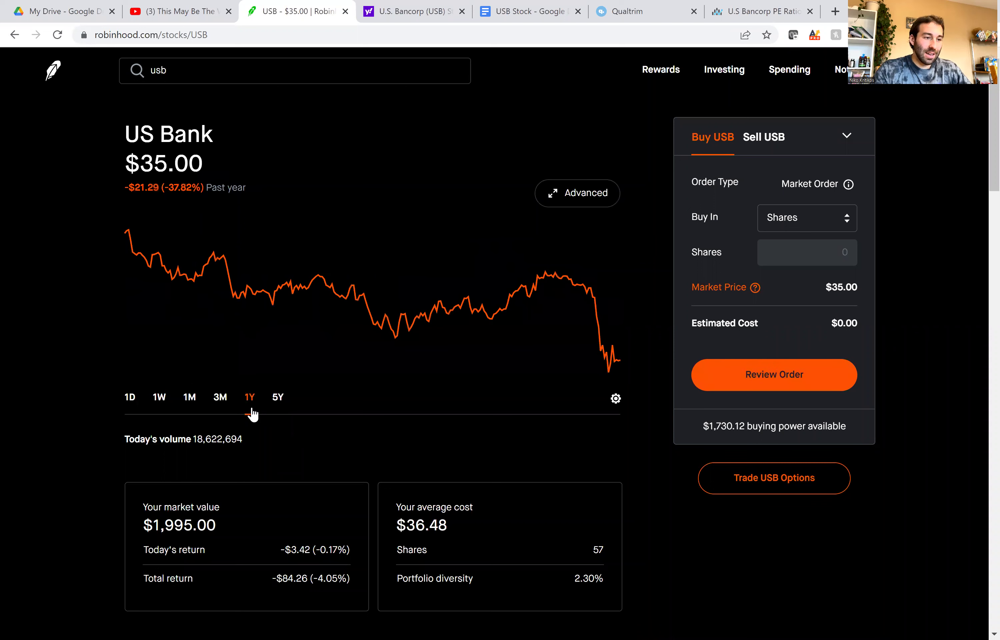
pyautogui.click(188, 407)
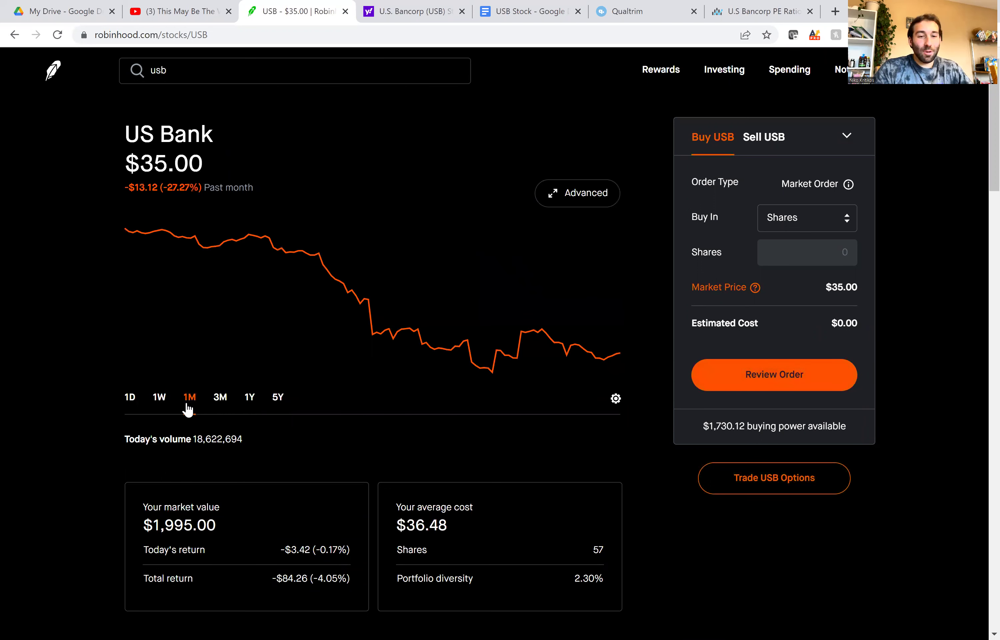
pyautogui.click(224, 407)
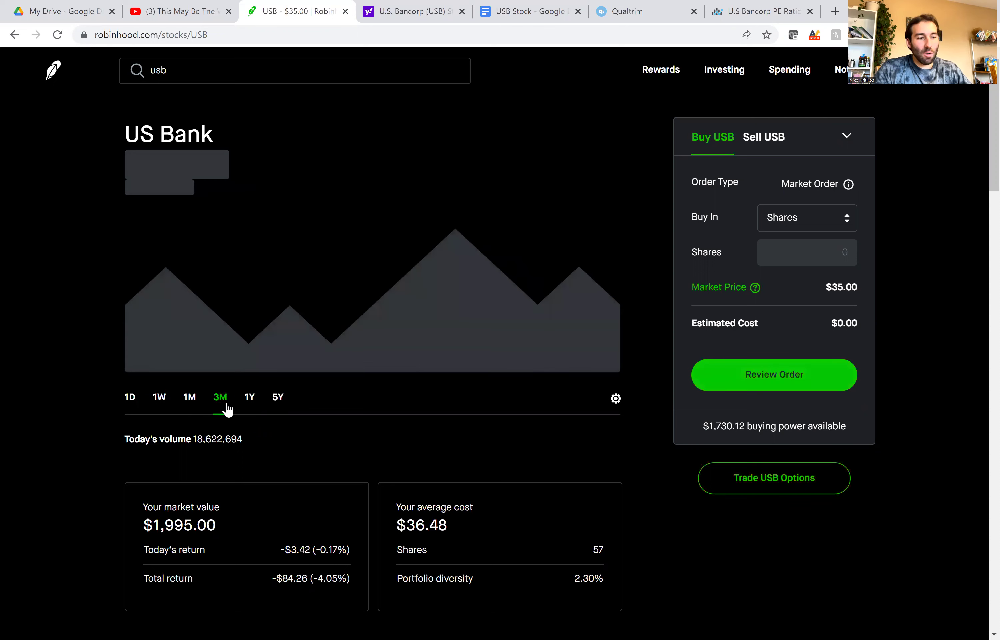
pyautogui.click(248, 398)
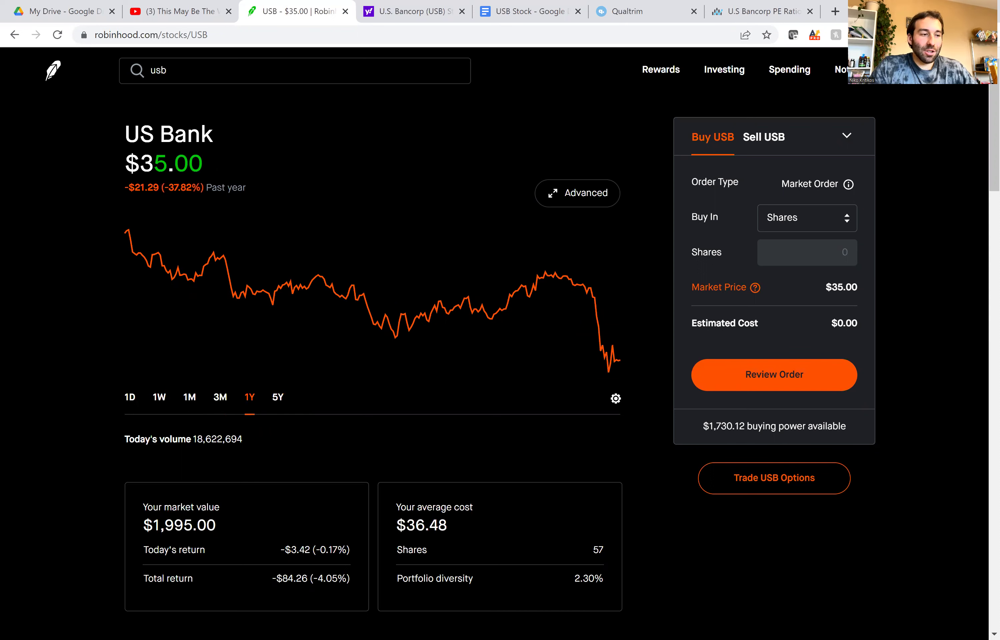
# Review US Bank's company description, key statistics and the held position below the price chart.
pyautogui.scroll(-7, 373, 336)
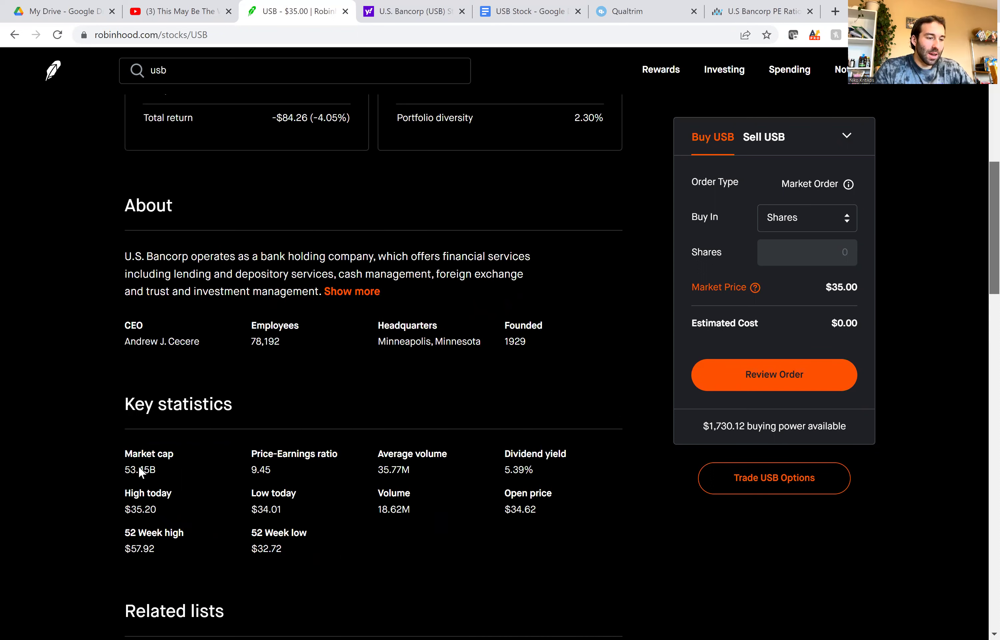
pyautogui.scroll(-1, 129, 457)
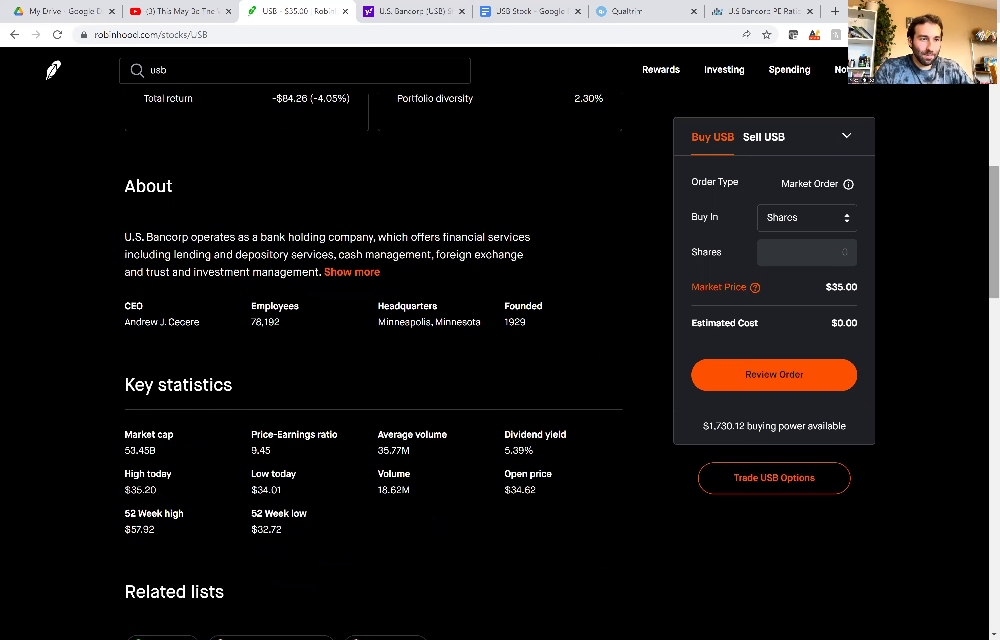
pyautogui.scroll(5, 373, 365)
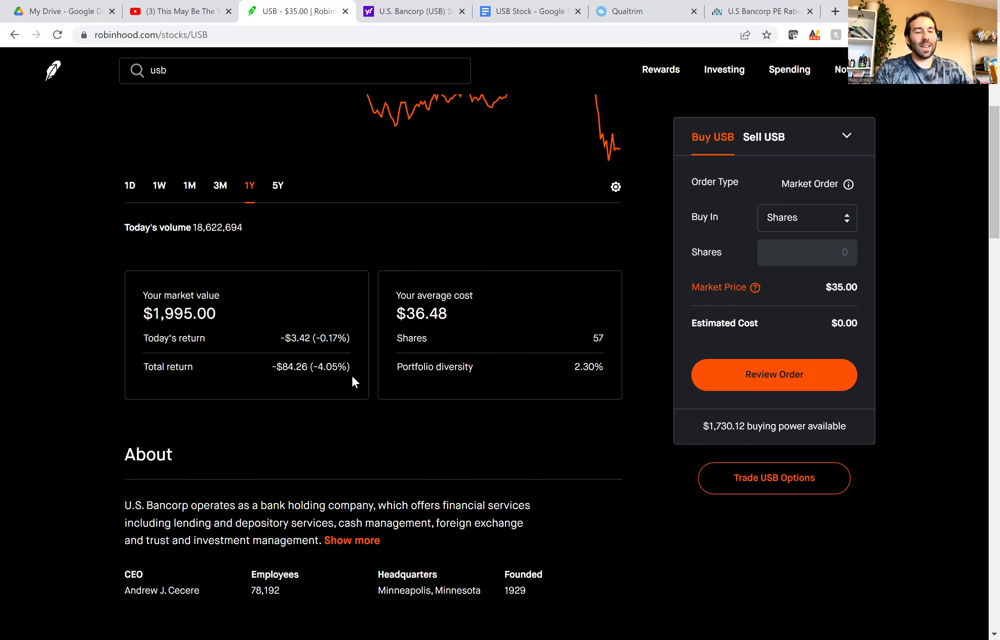
pyautogui.scroll(3, 994, 177)
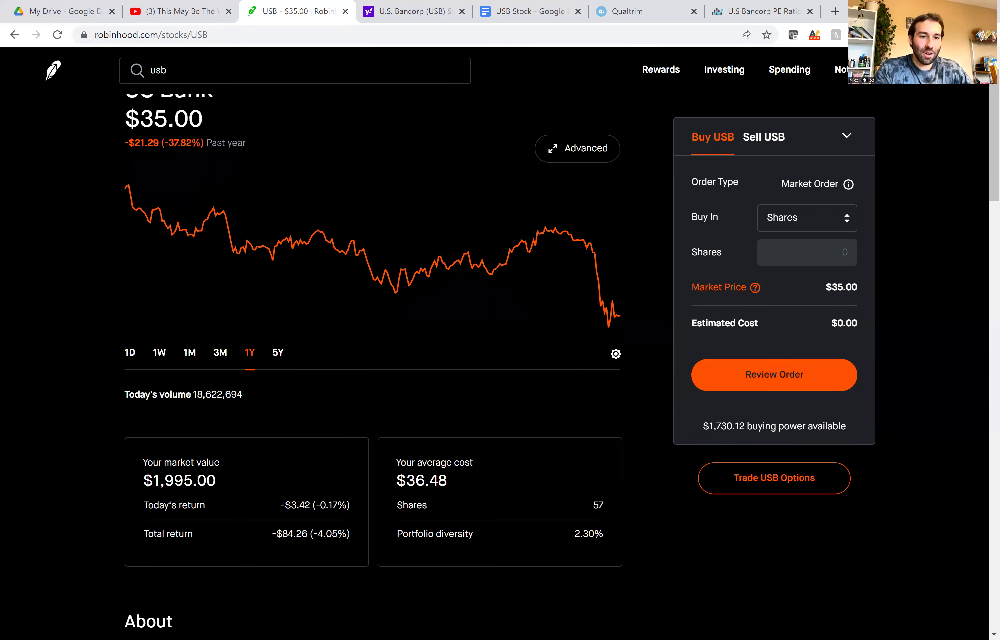
pyautogui.scroll(1, 994, 168)
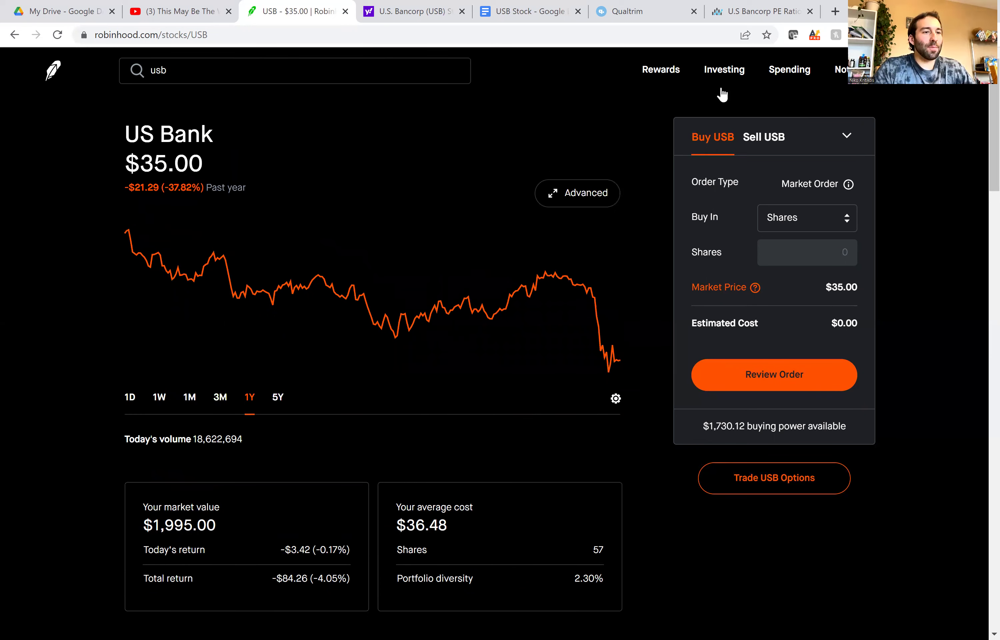
# Switch to the Qualtrim insights for USB and examine the enlarged quarterly revenue chart.
pyautogui.click(621, 8)
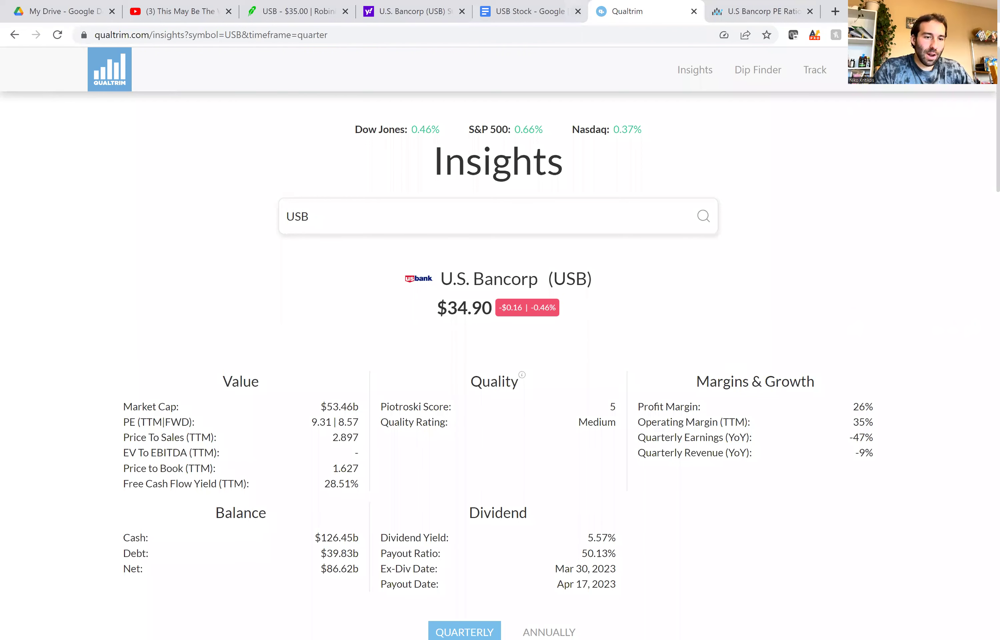
pyautogui.scroll(-4, 634, 447)
pyautogui.click(638, 440)
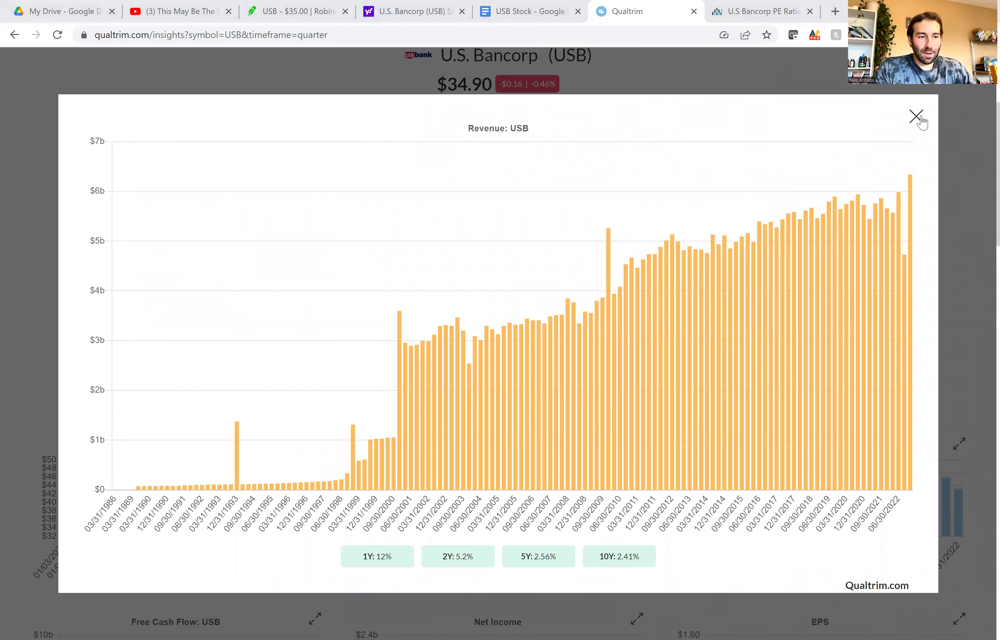
# Set the USB financial charts to annual data and examine the enlarged Net Income and Revenue charts.
pyautogui.click(555, 411)
pyautogui.scroll(-4, 700, 321)
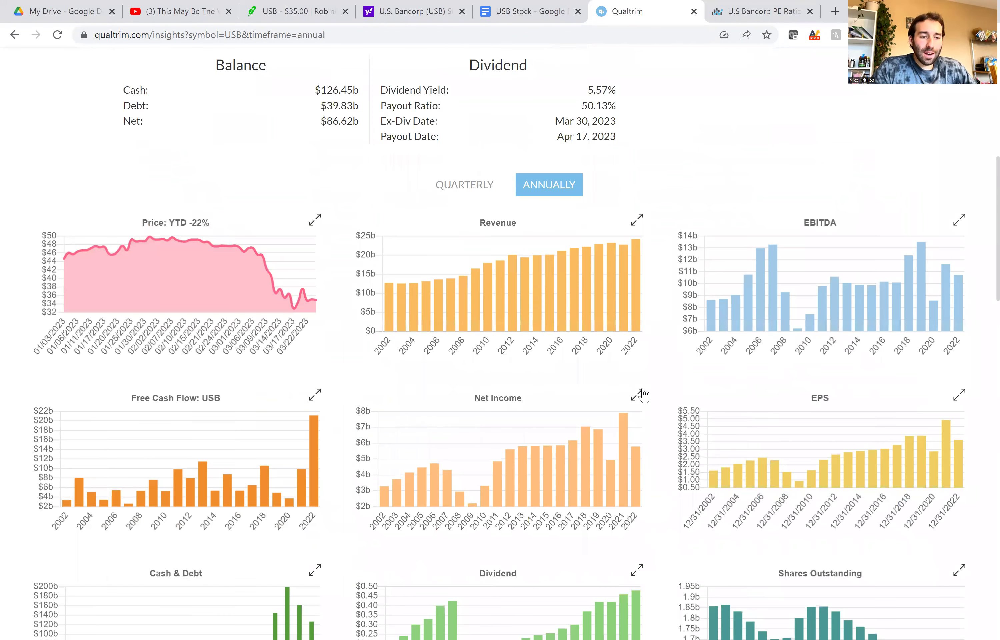
pyautogui.click(637, 395)
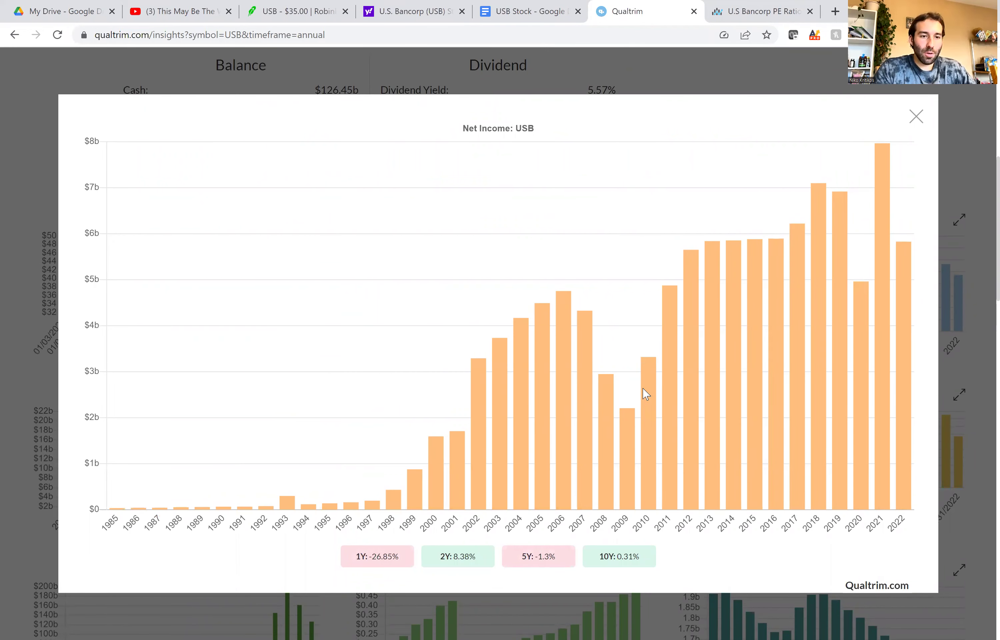
pyautogui.moveTo(697, 338)
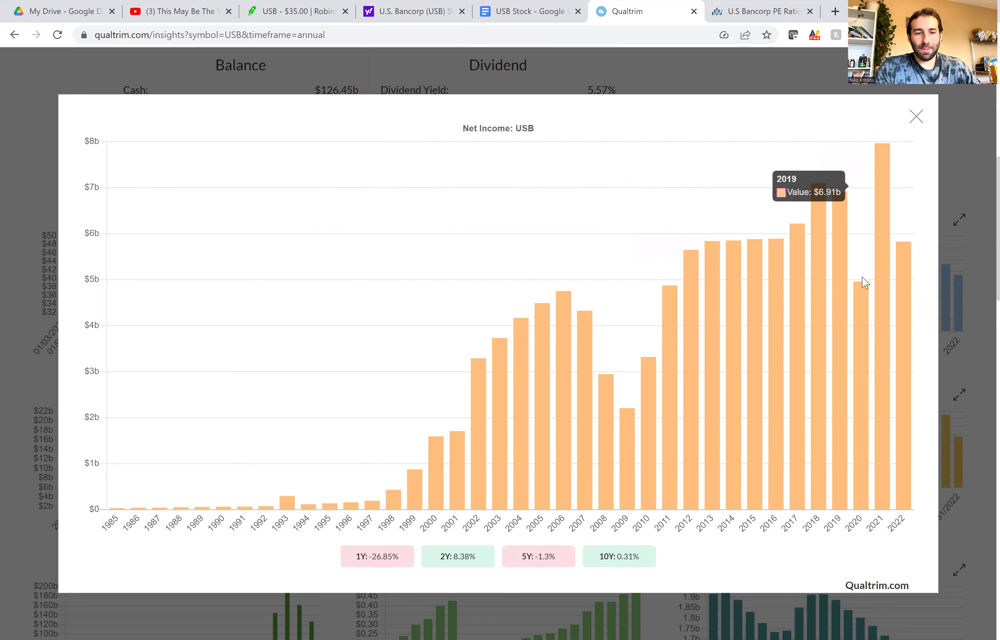
pyautogui.moveTo(867, 302)
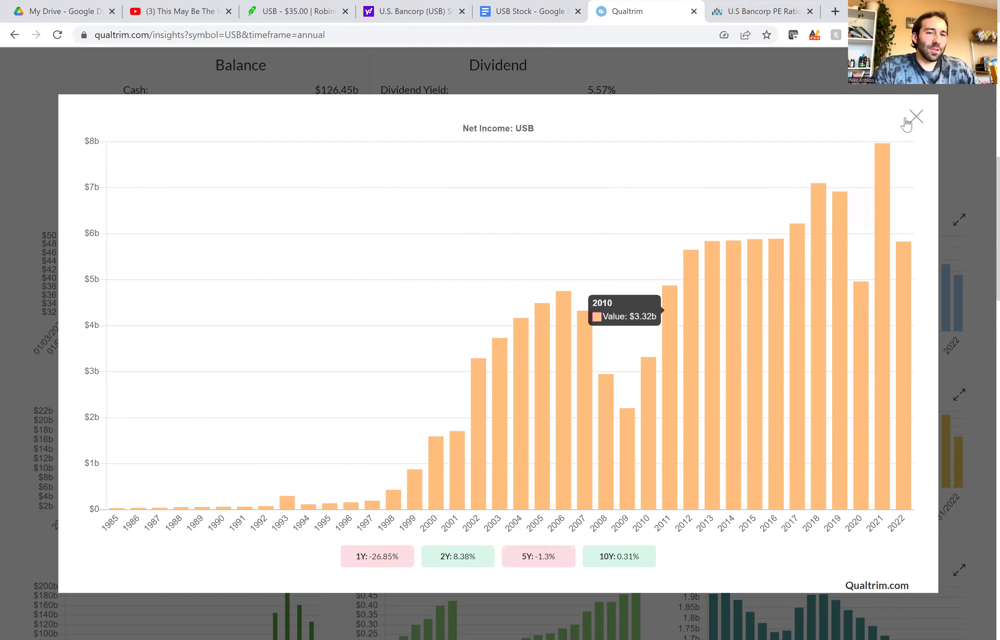
pyautogui.click(916, 117)
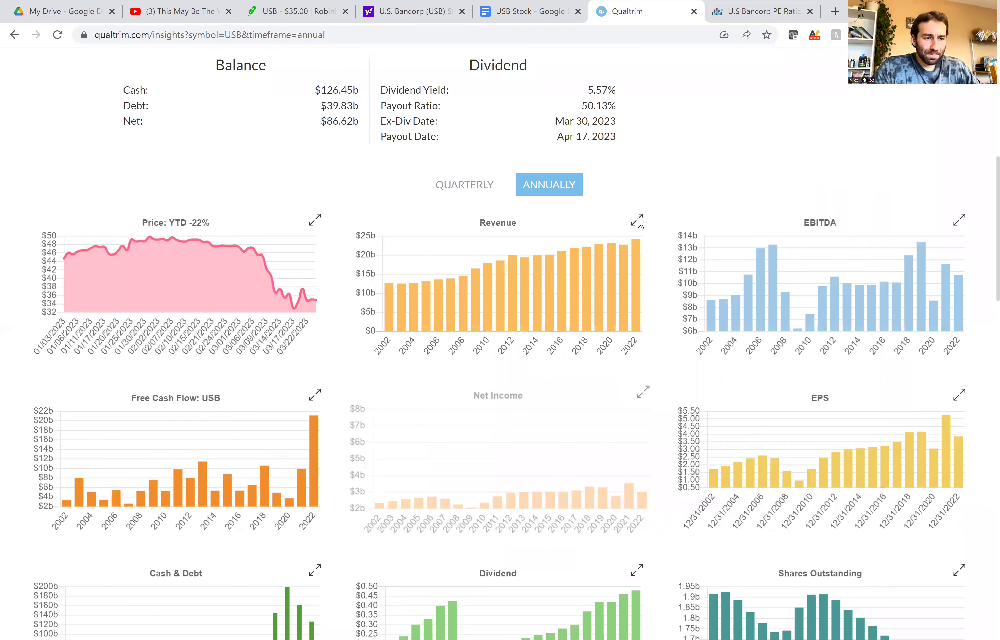
pyautogui.click(637, 219)
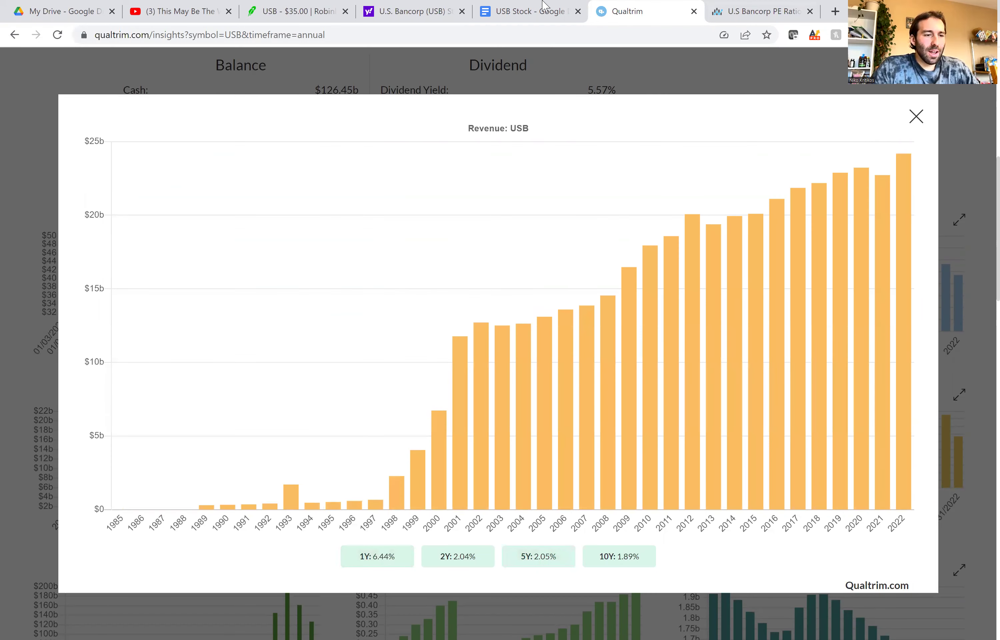
# Switch to the USB Stock document and review the checklist up to the Healthy 2023 P/E answer.
pyautogui.hotkey('ctrl', 'shift', 'Tab')
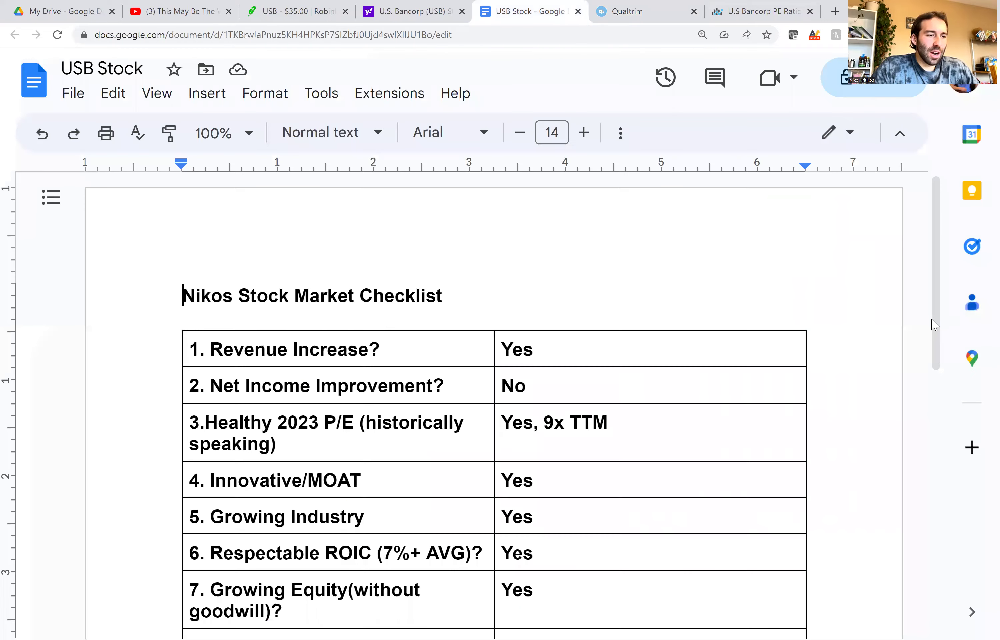
pyautogui.scroll(-3, 614, 281)
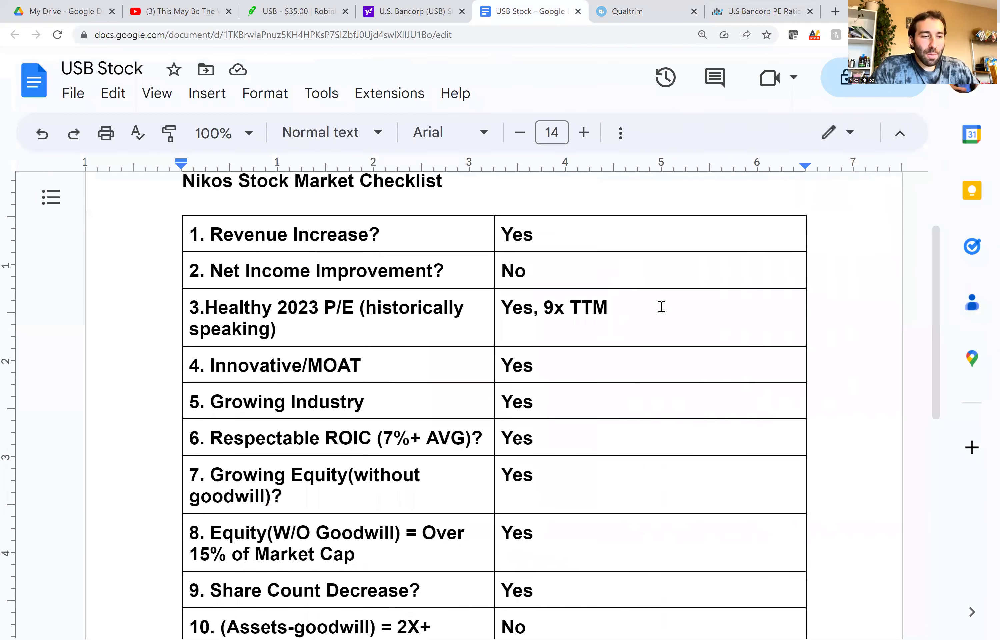
pyautogui.click(661, 314)
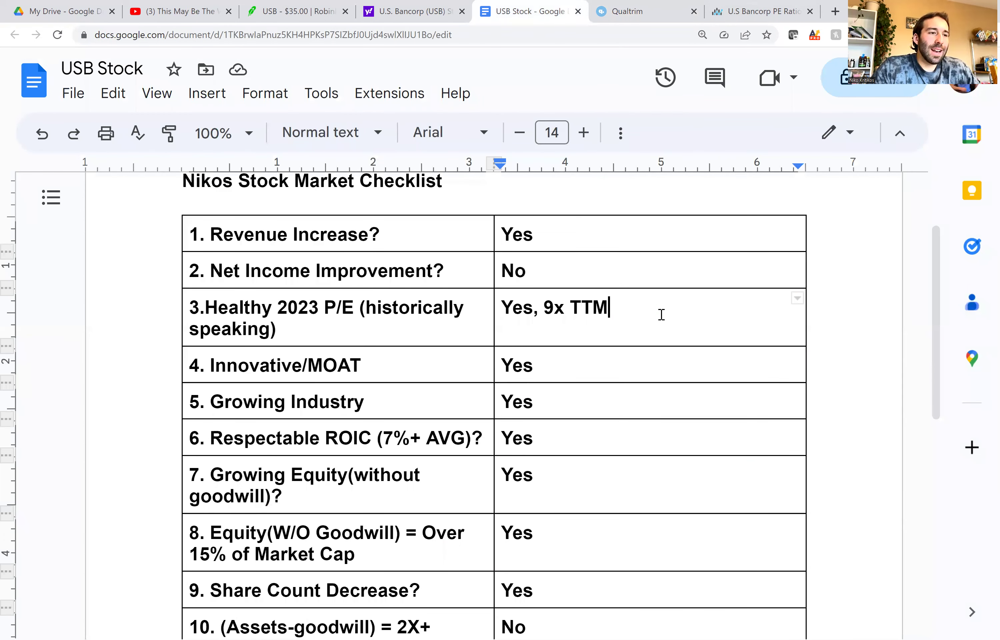
# Examine U.S. Bancorp's historical PE ratio chart on Macrotrends and its current PE figures on Qualtrim.
pyautogui.click(747, 10)
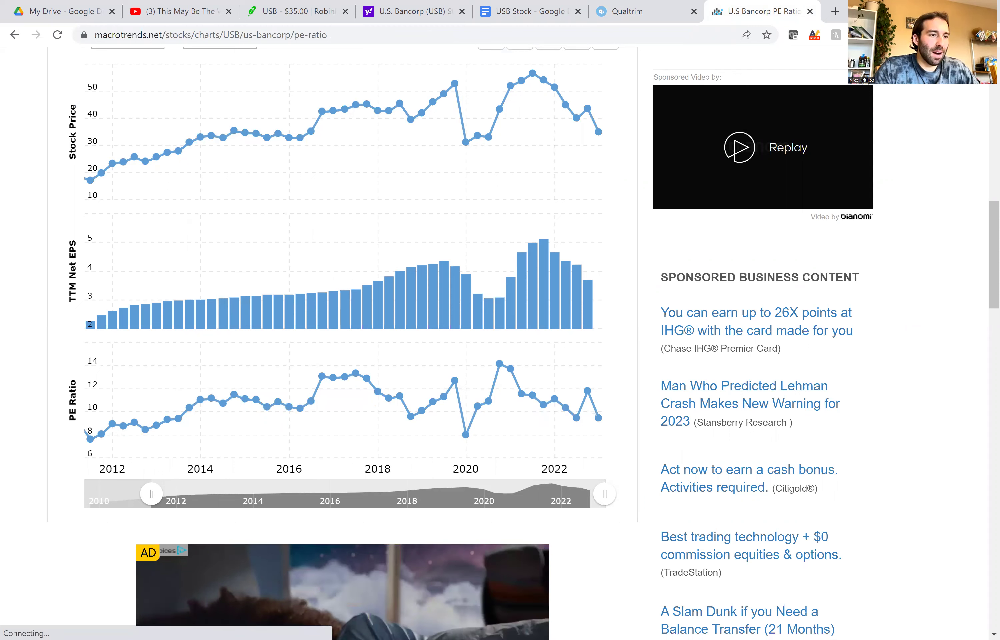
pyautogui.click(626, 11)
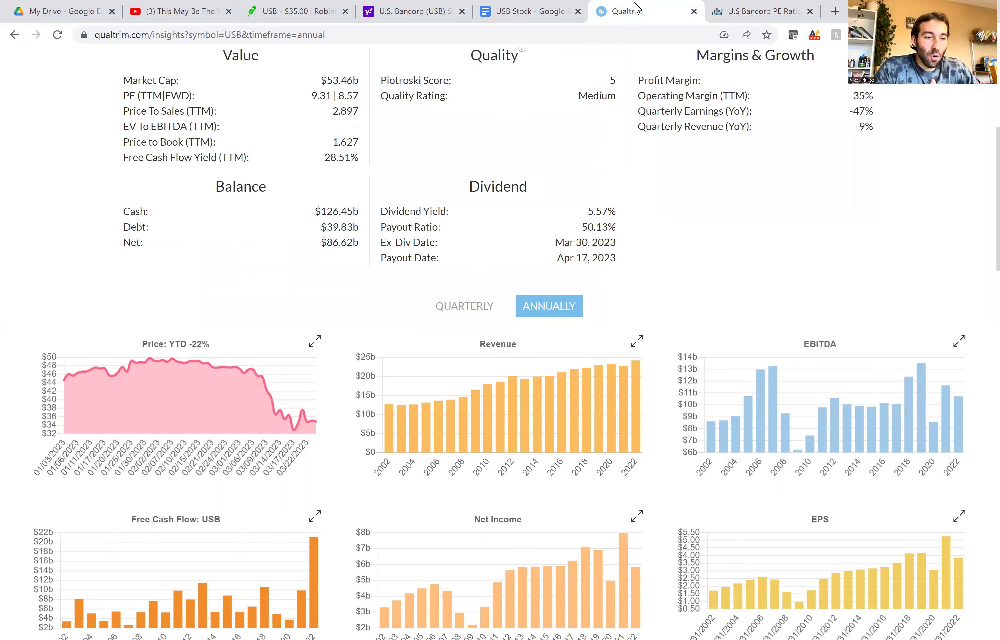
# Return to the USB Stock document and place the cursor in the Innovative/MOAT answer of the checklist.
pyautogui.click(558, 5)
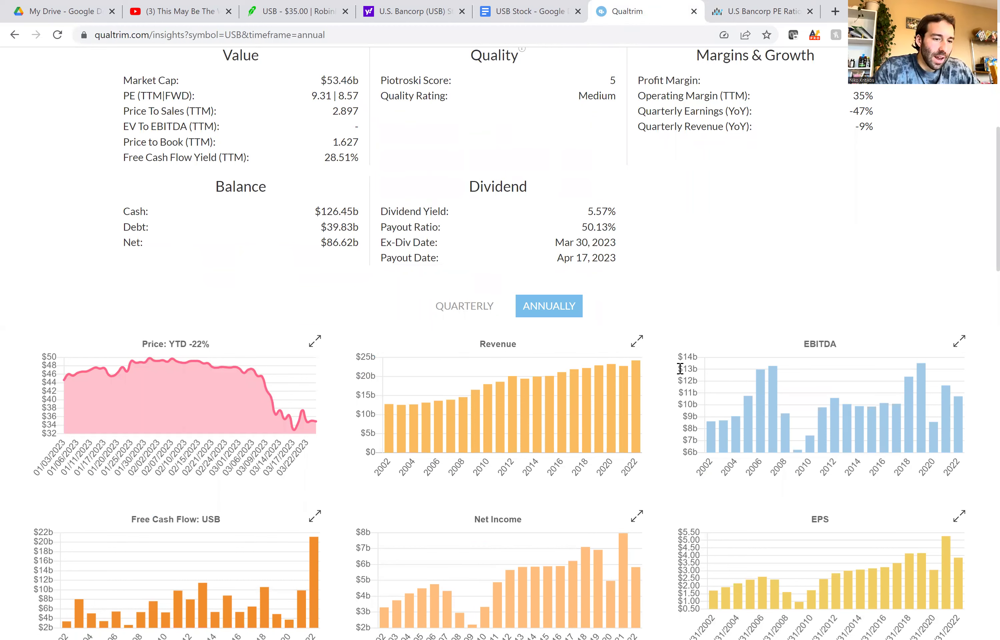
pyautogui.scroll(-1, 926, 310)
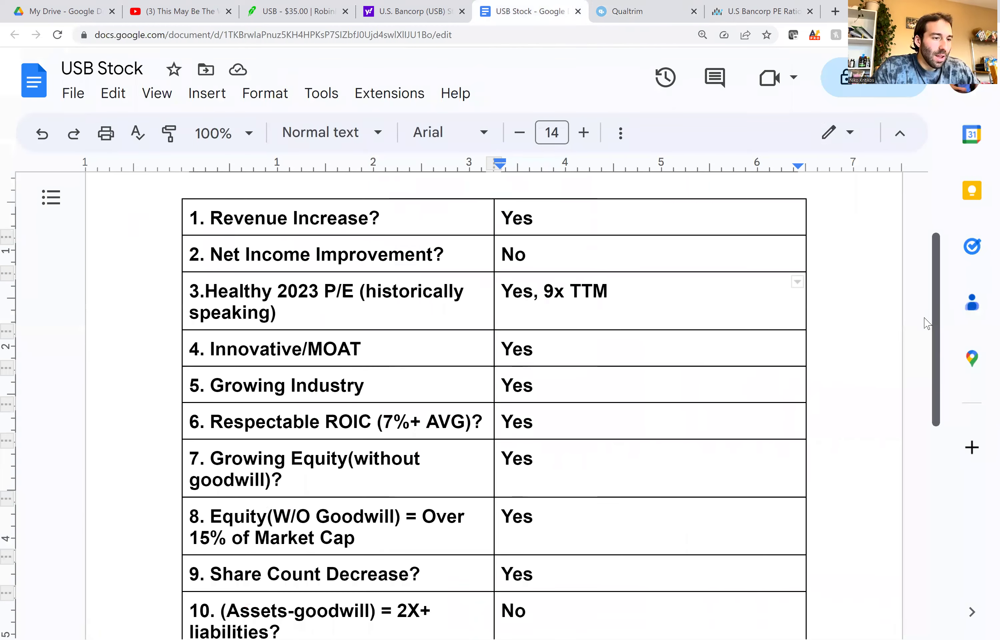
pyautogui.scroll(-2, 924, 328)
pyautogui.scroll(-1, 614, 269)
pyautogui.click(613, 269)
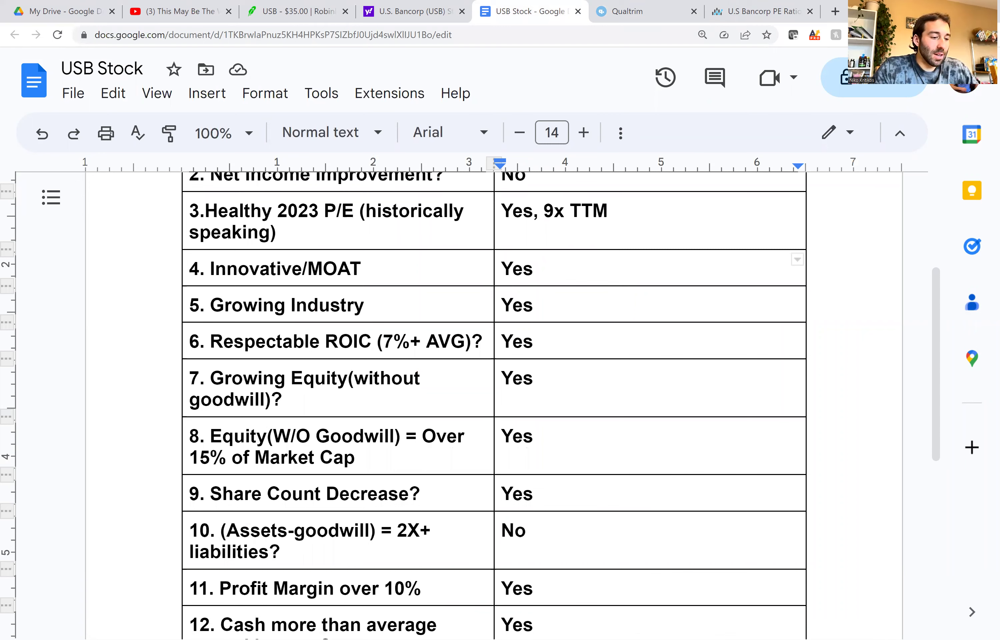
# Review US Bank's one-year price chart on Robinhood and its valuation, quality and margin figures on Qualtrim.
pyautogui.click(294, 11)
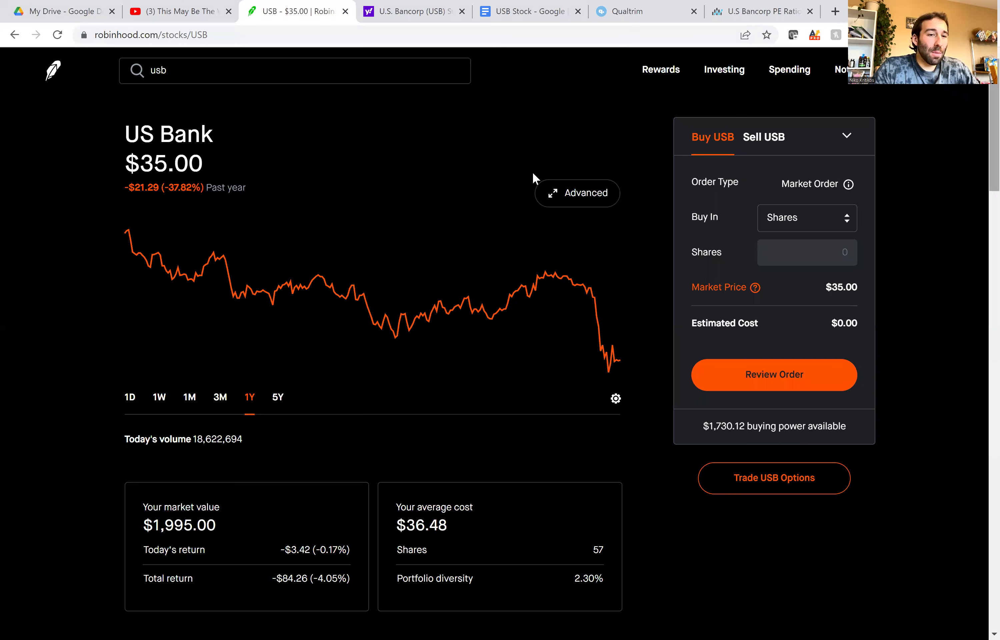
pyautogui.click(611, 6)
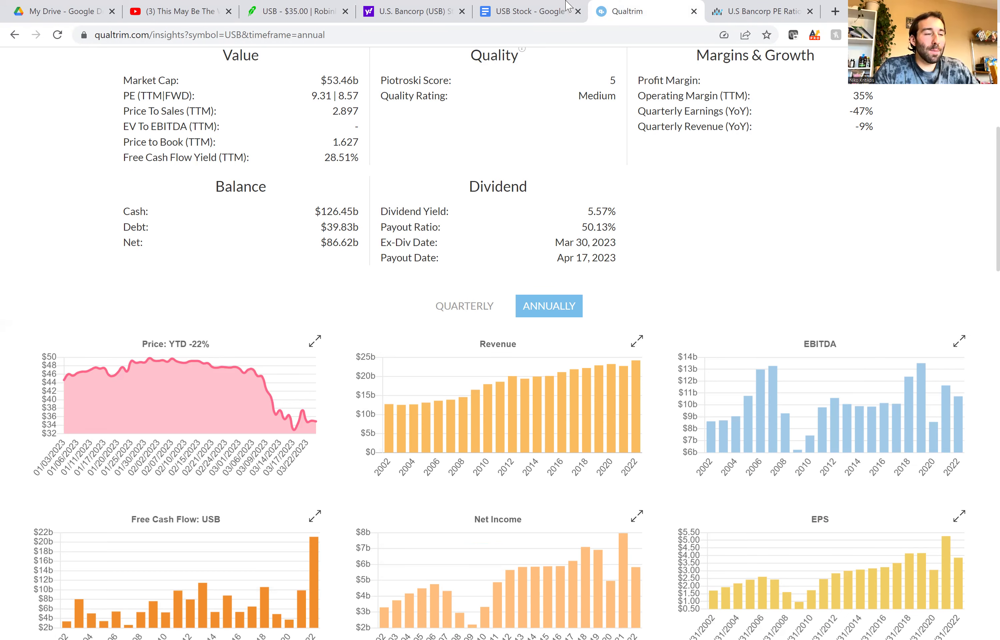
pyautogui.moveTo(567, 5)
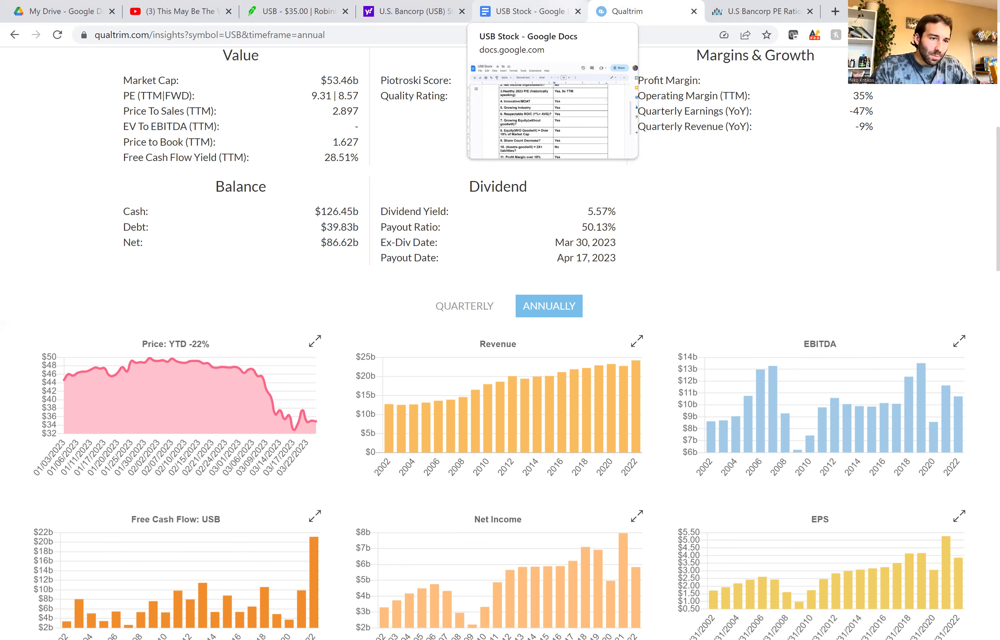
pyautogui.scroll(3, 500, 336)
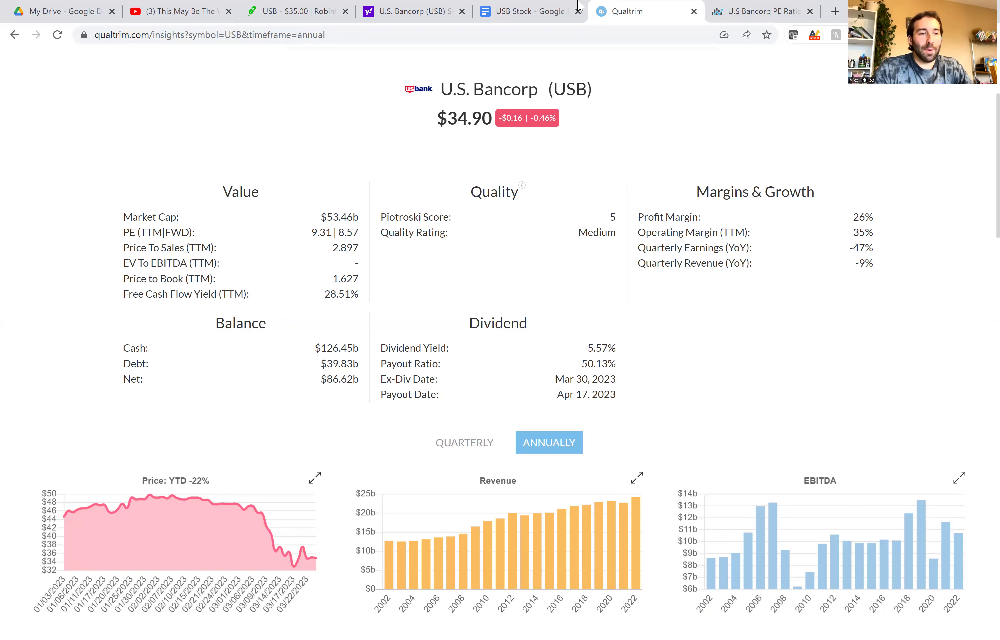
# Revisit the checklist's Innovative/MOAT row, and check the USB quote on Yahoo Finance and Robinhood.
pyautogui.click(548, 9)
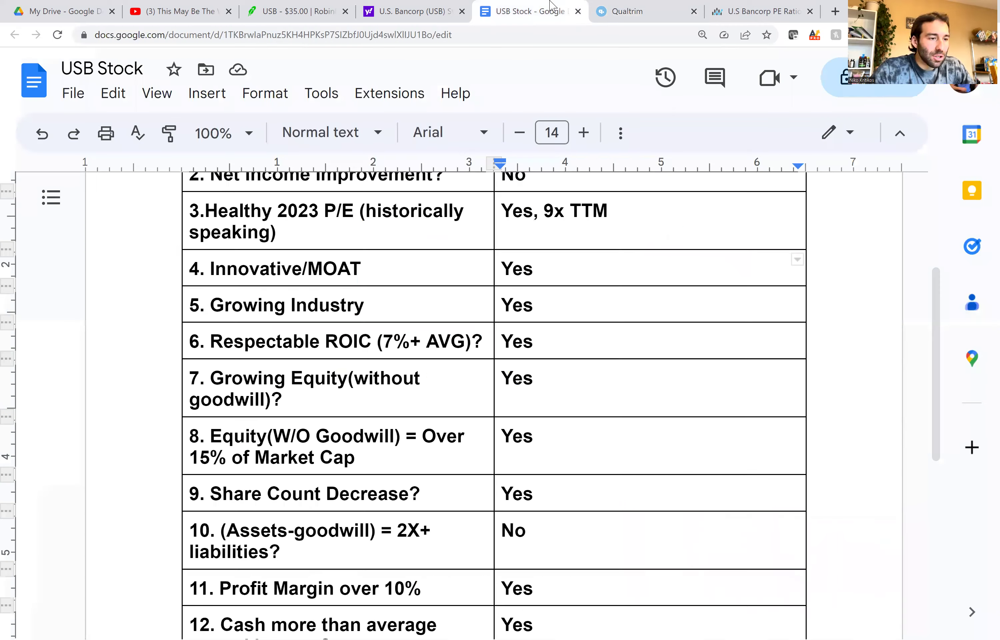
pyautogui.click(830, 282)
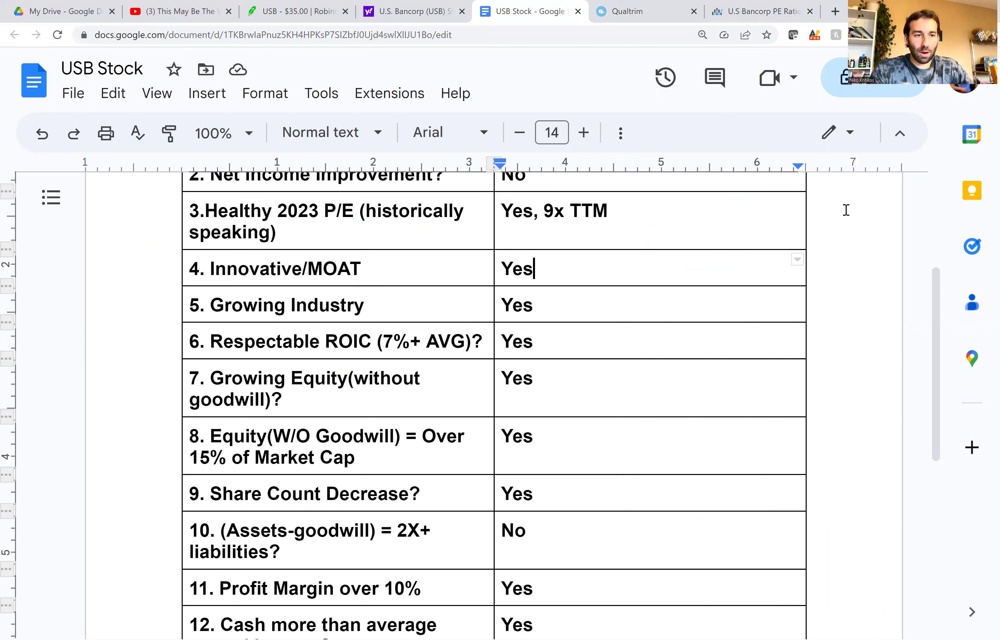
pyautogui.click(452, 6)
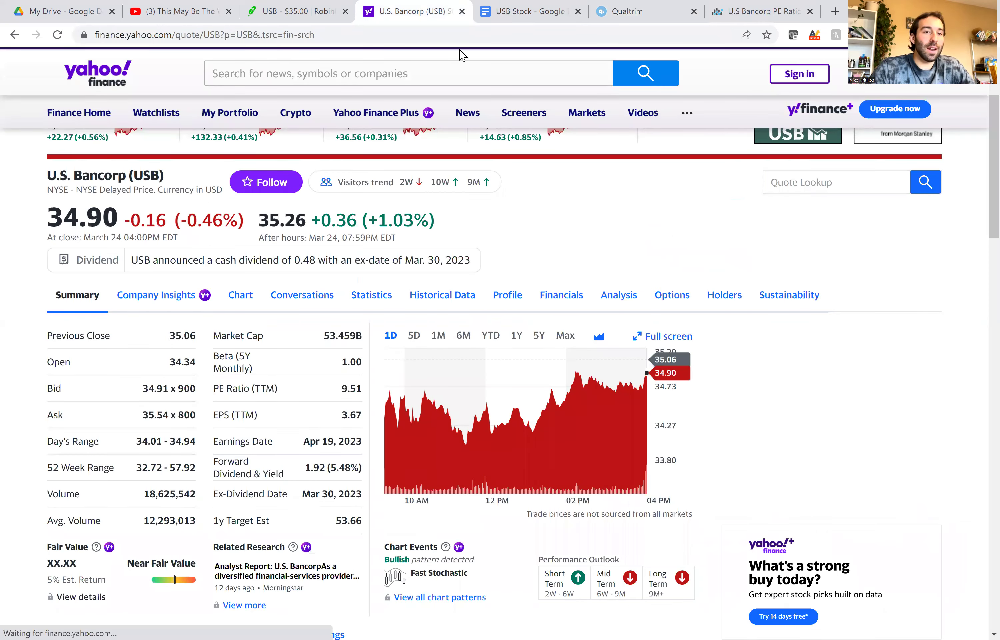
pyautogui.click(334, 10)
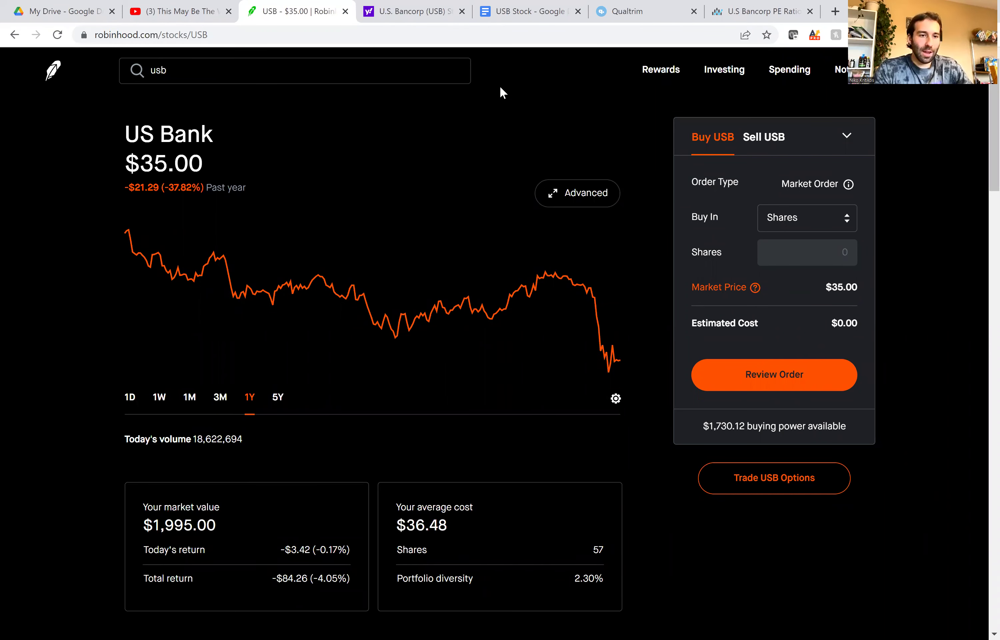
# Go back to the USB Stock checklist and place the cursor in the Growing Industry answer.
pyautogui.click(542, 11)
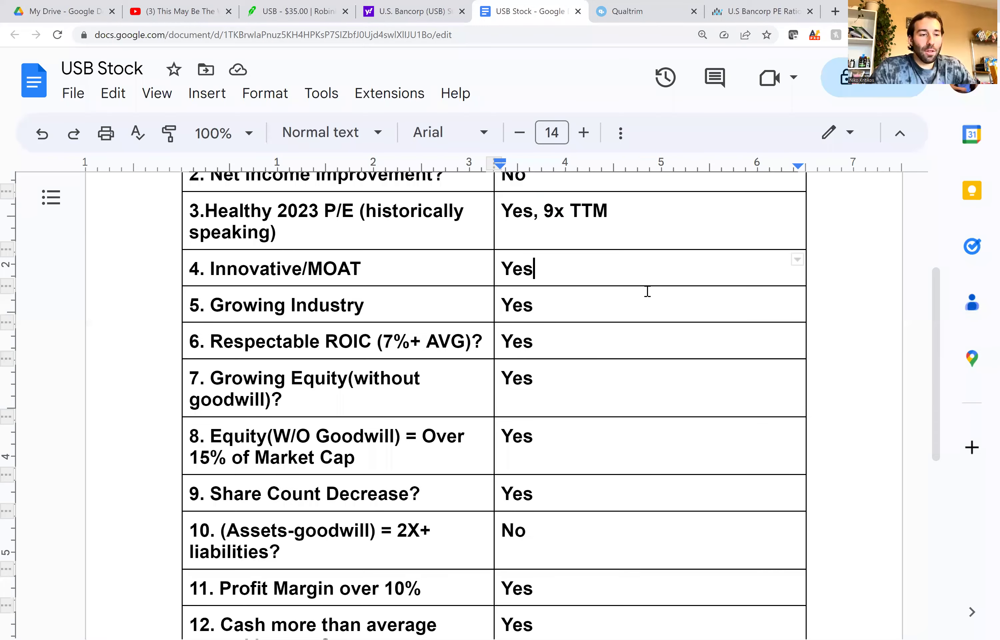
pyautogui.click(607, 303)
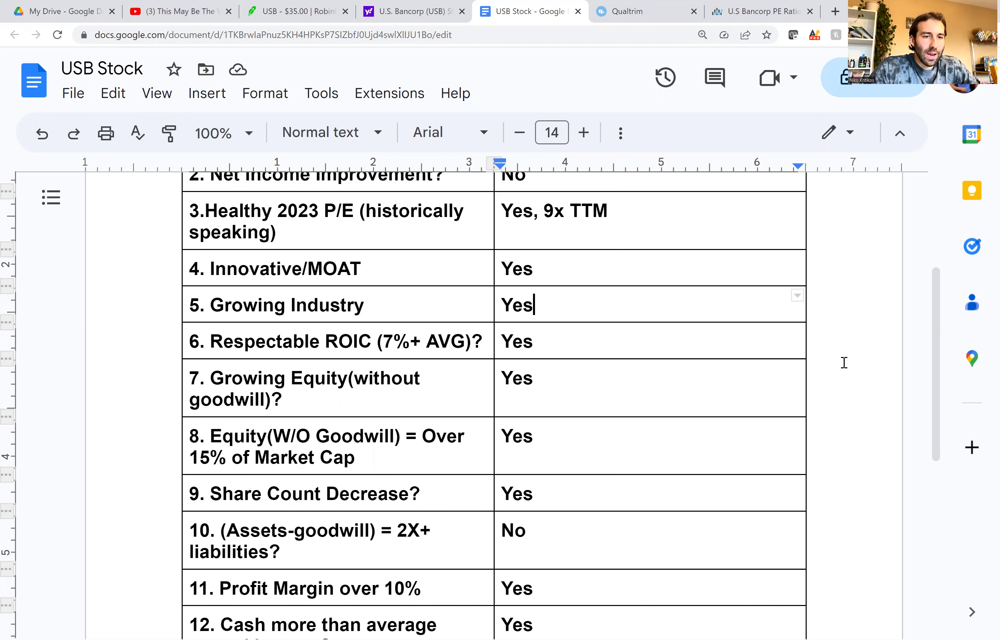
# Move to the checklist's Respectable ROIC answer and review USB's annual financial charts on Qualtrim.
pyautogui.press('Down')
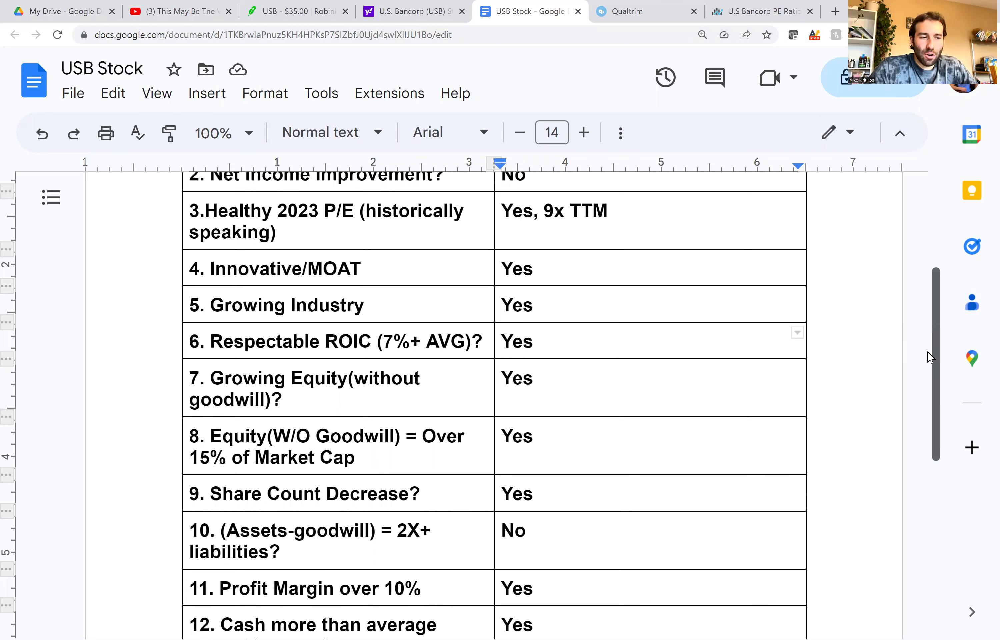
pyautogui.scroll(-2, 928, 353)
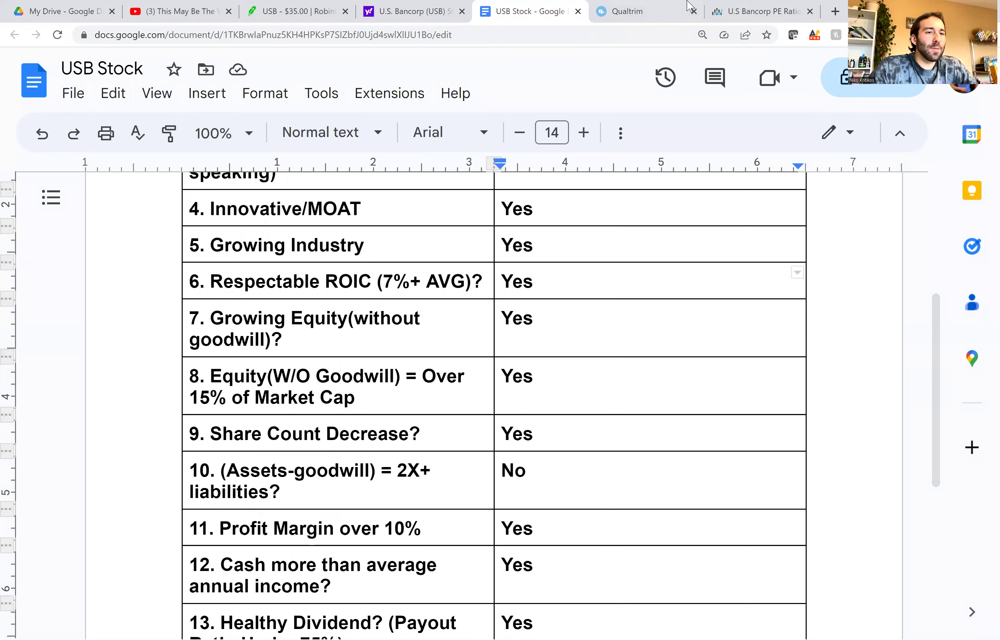
pyautogui.click(687, 5)
pyautogui.scroll(-10, 299, 368)
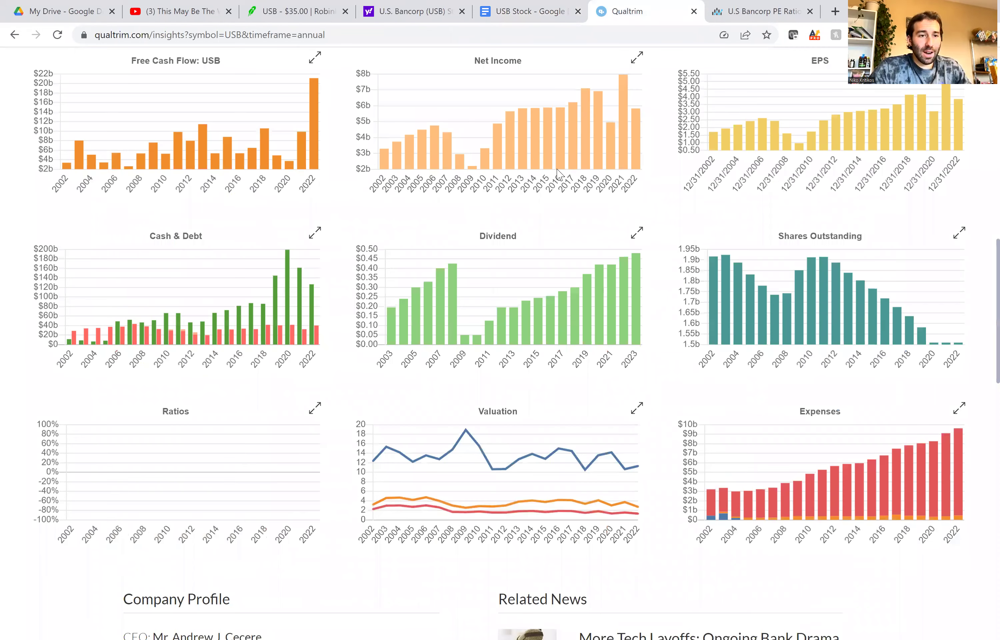
pyautogui.scroll(-2, 557, 173)
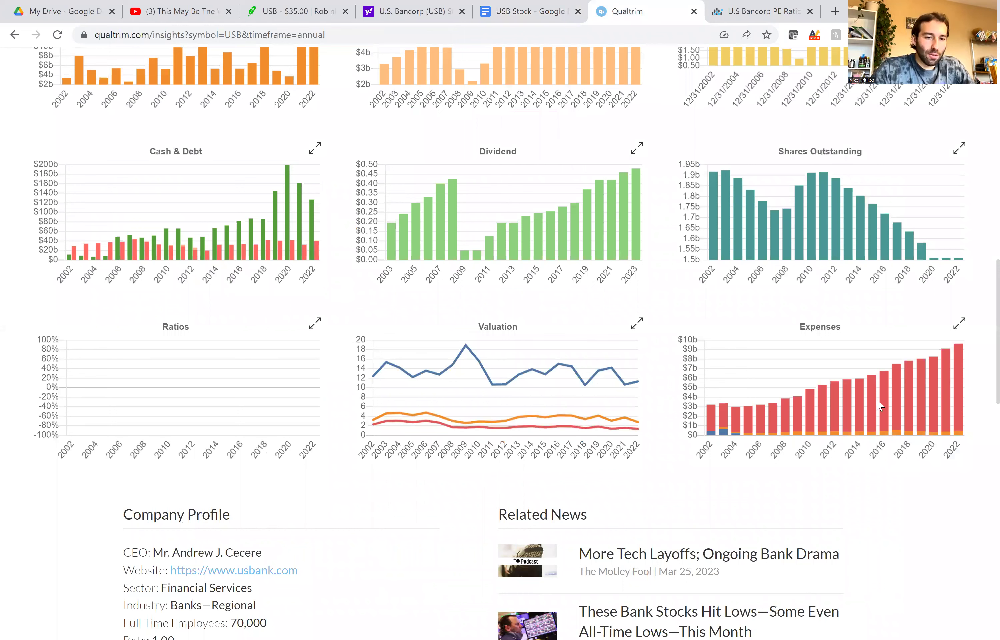
# Dismiss the ad on Macrotrends and examine U.S Bancorp's full return on investment (ROI) history chart.
pyautogui.hotkey('ctrl', 'Tab')
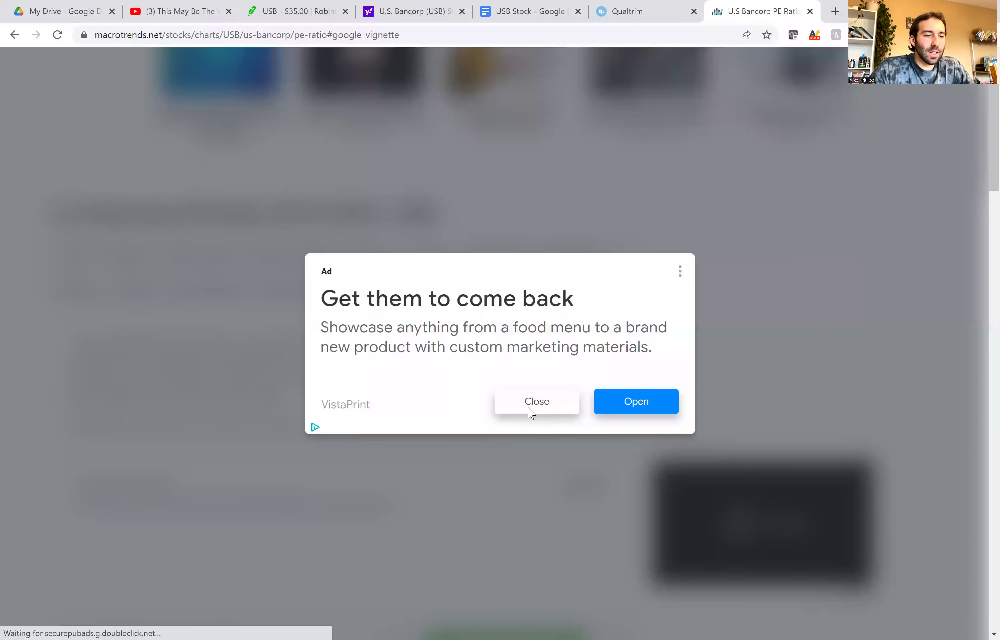
pyautogui.click(536, 402)
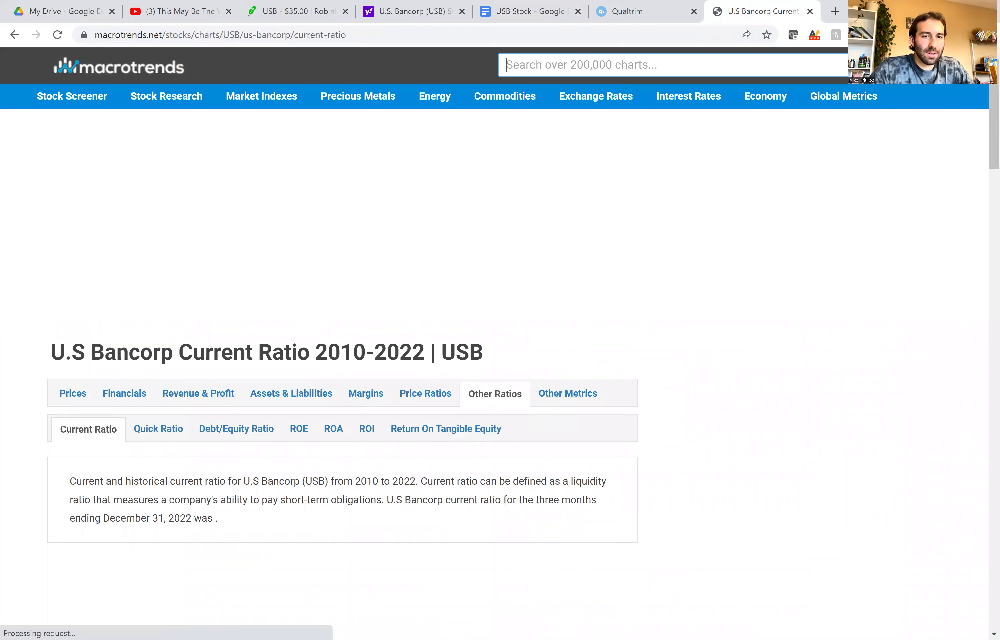
pyautogui.scroll(-8, 565, 397)
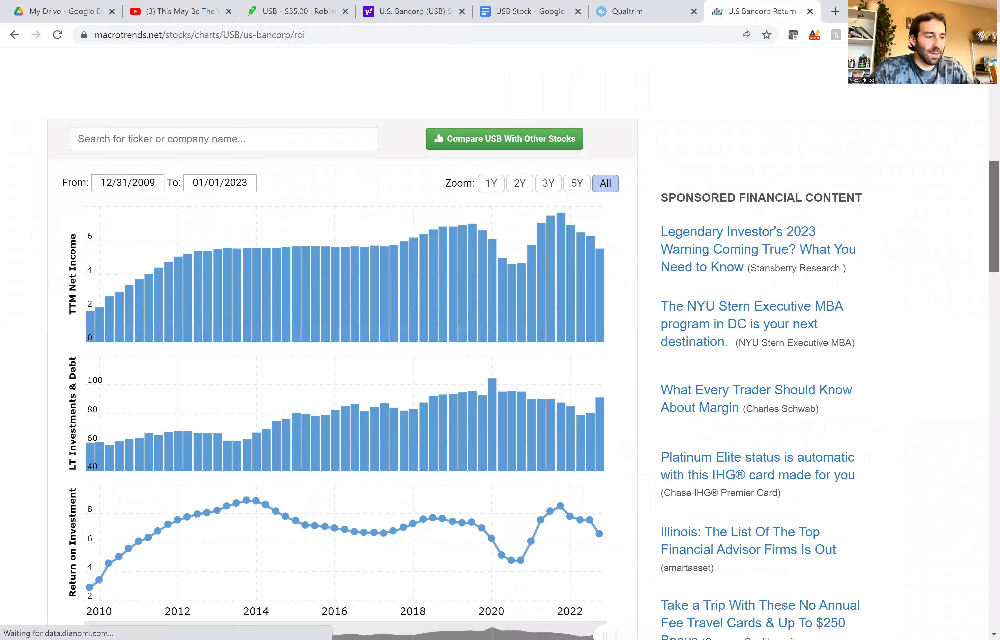
pyautogui.scroll(-3, 462, 405)
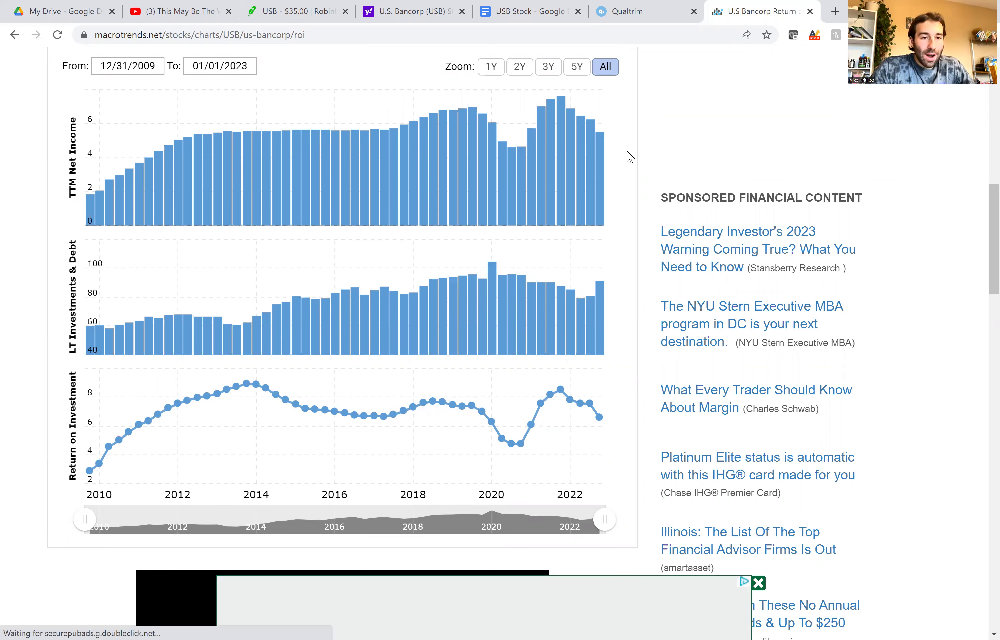
# Place the cursor in the checklist's Growing Equity answer and compare USB's quarterly and annual balance sheets on Yahoo Finance.
pyautogui.click(548, 5)
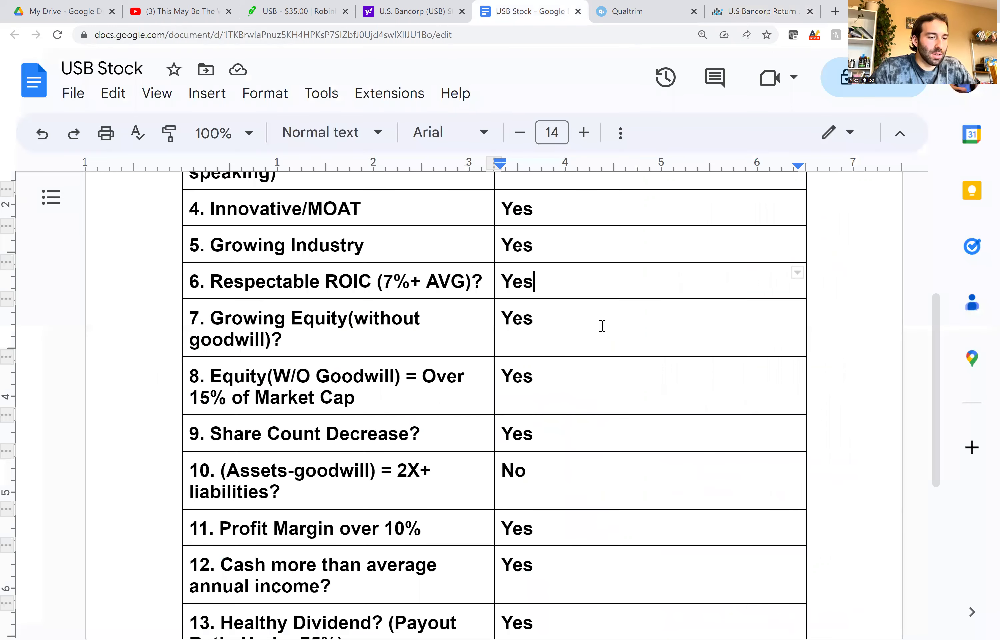
pyautogui.click(602, 326)
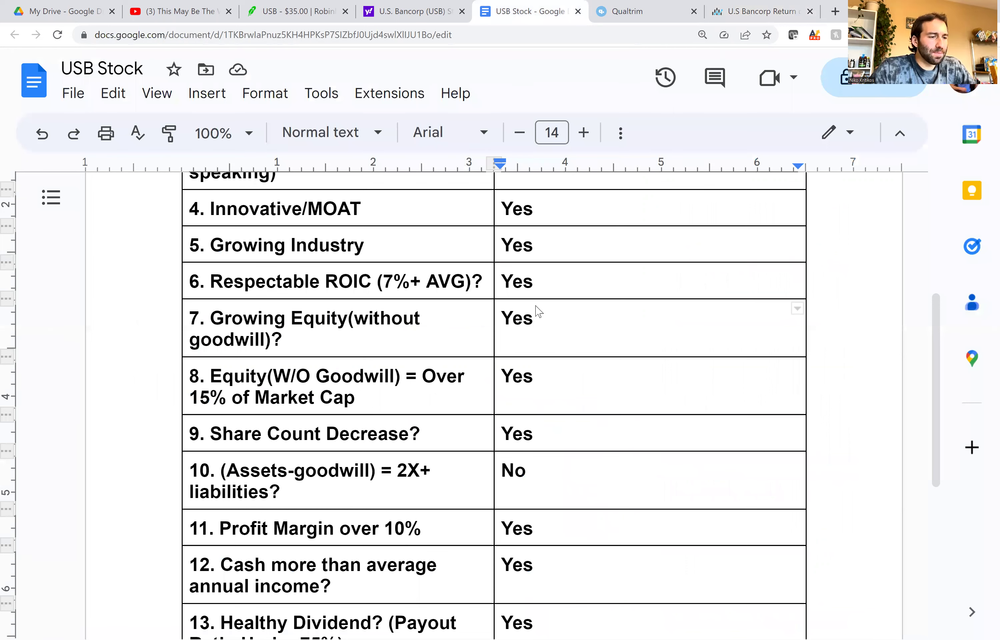
pyautogui.hotkey('ctrl', 'shift', 'Tab')
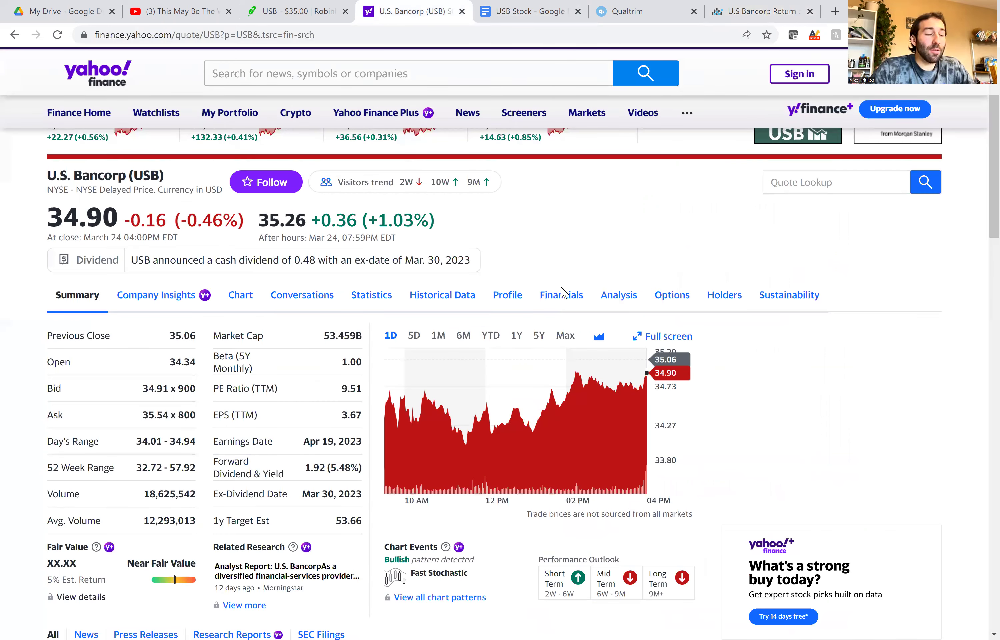
pyautogui.click(563, 294)
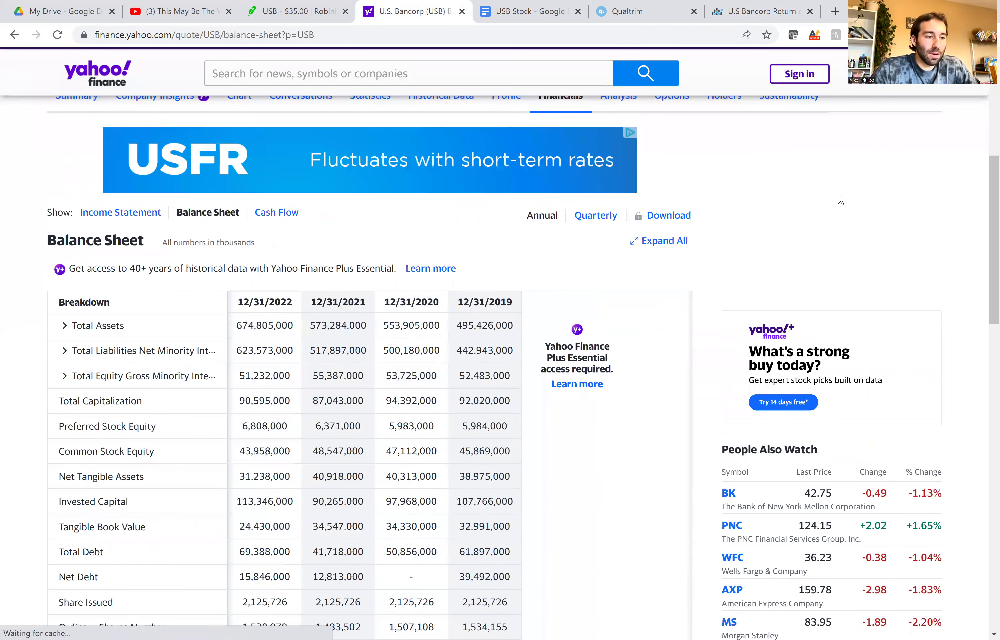
pyautogui.click(595, 227)
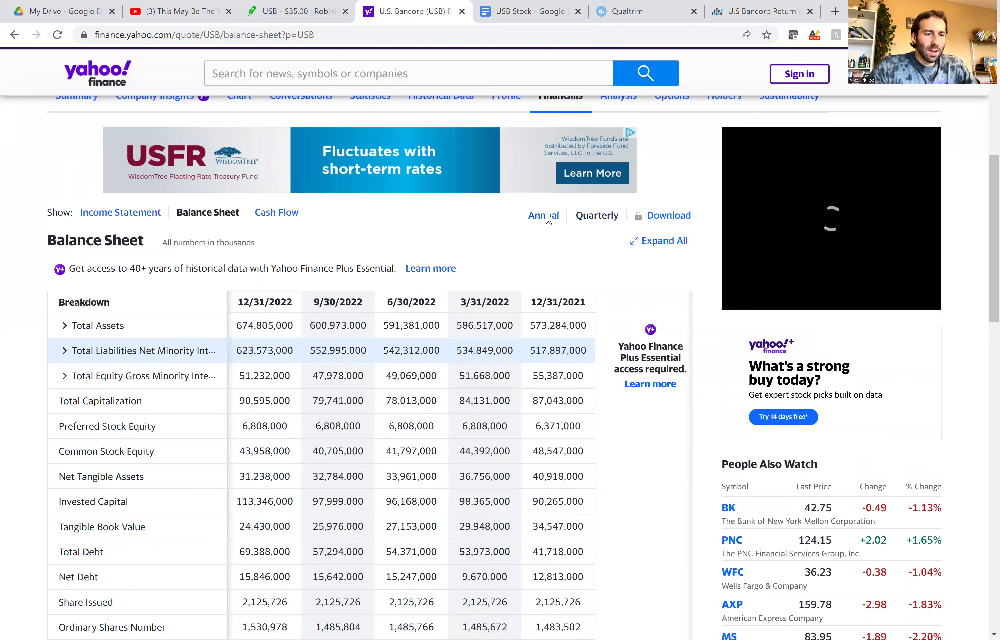
pyautogui.click(545, 216)
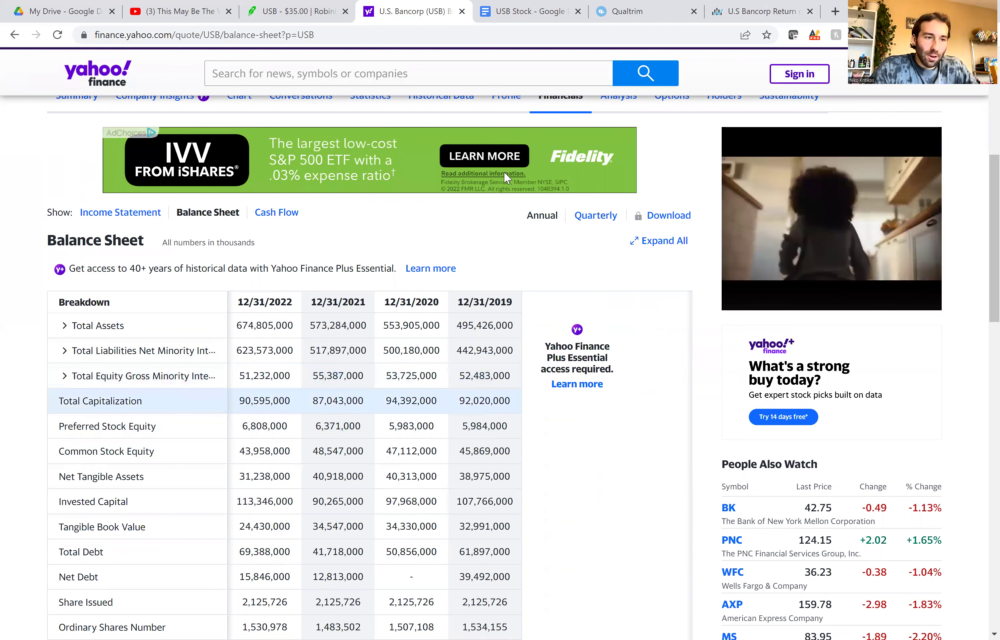
# Return to the USB Stock checklist and go through the Equity over 15% of Market Cap and Share Count Decrease answers.
pyautogui.click(544, 5)
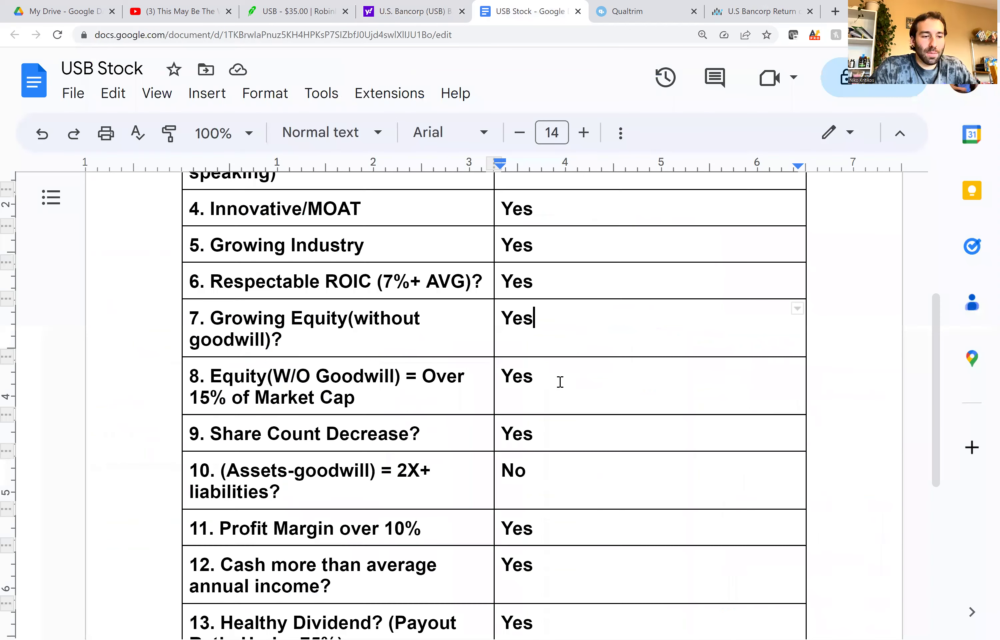
pyautogui.click(560, 382)
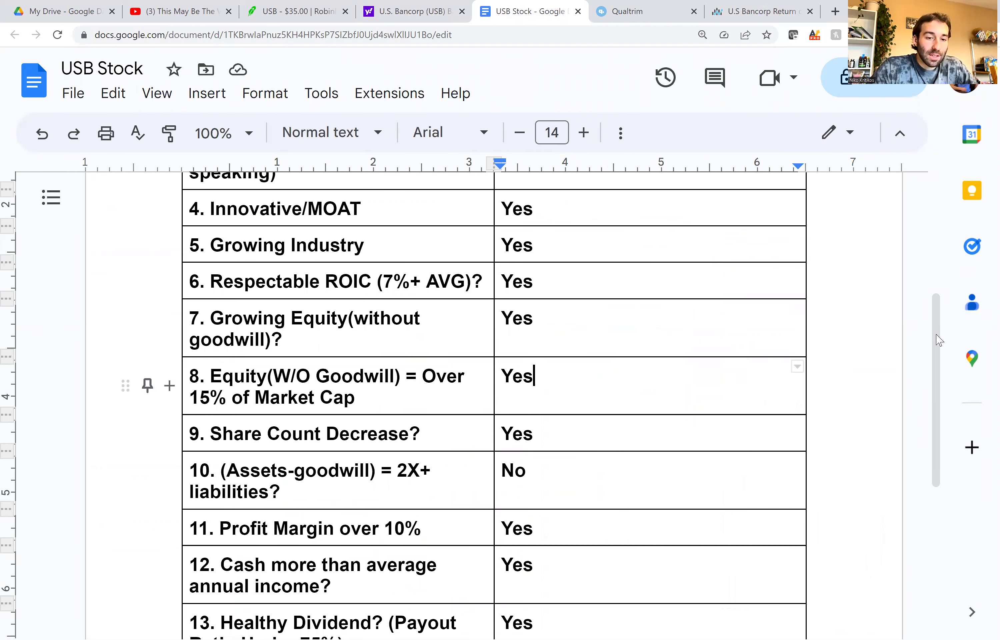
pyautogui.scroll(-1, 303, 6)
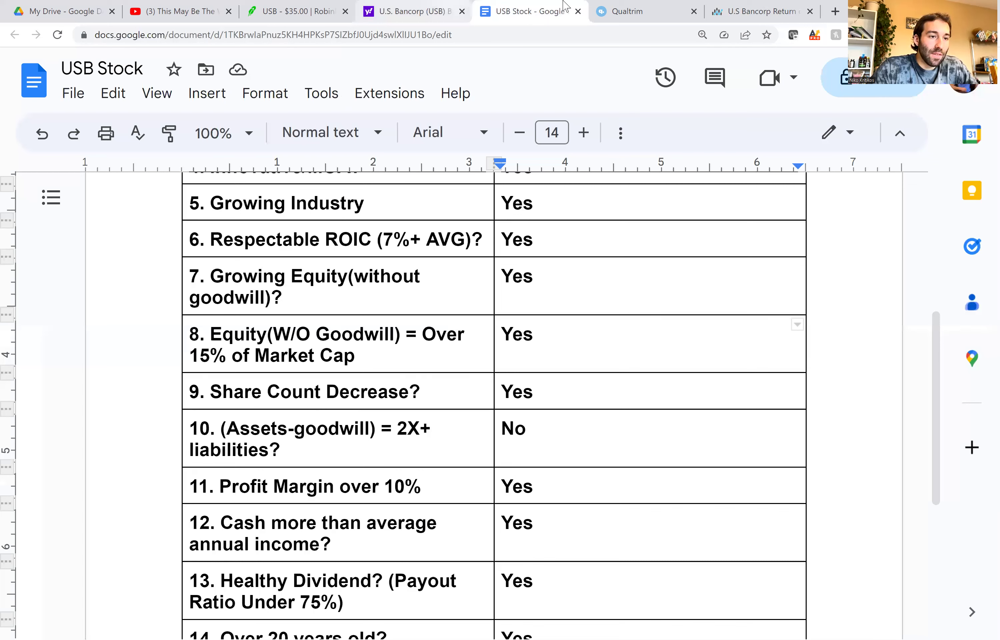
pyautogui.hotkey('ctrl', 'Tab')
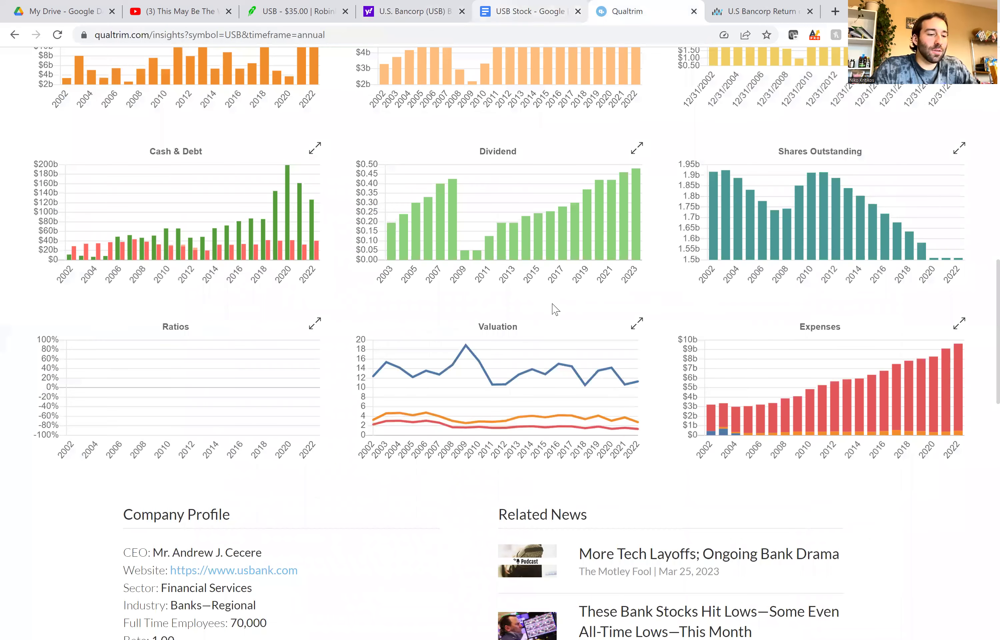
pyautogui.hotkey('ctrl', 'shift', 'Tab')
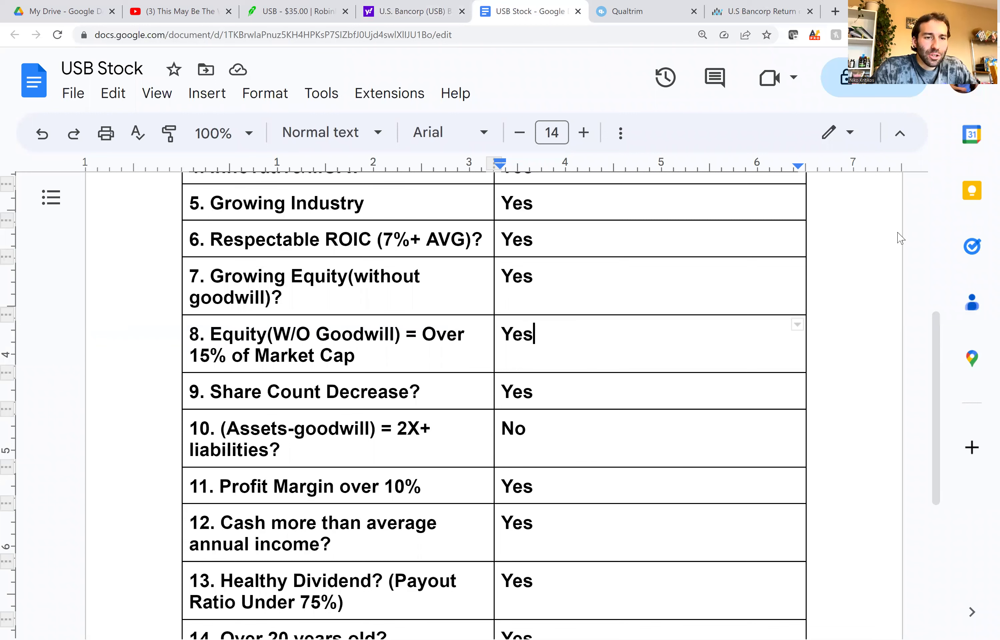
pyautogui.press('Down')
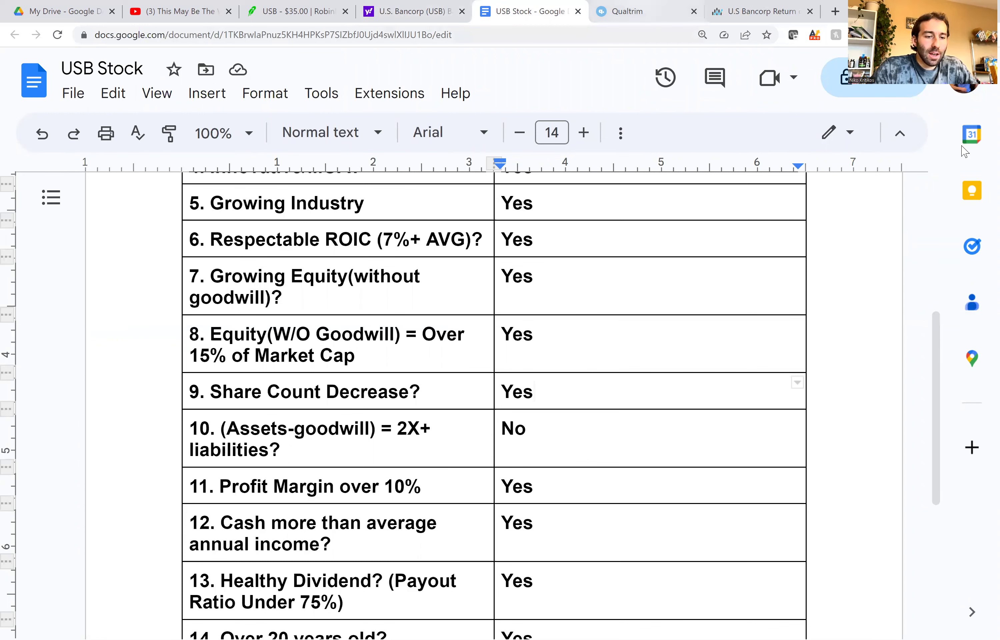
# Enlarge USB's Shares Outstanding chart on Qualtrim, compare 2011 with recent years, and close the chart.
pyautogui.hotkey('ctrl', 'Tab')
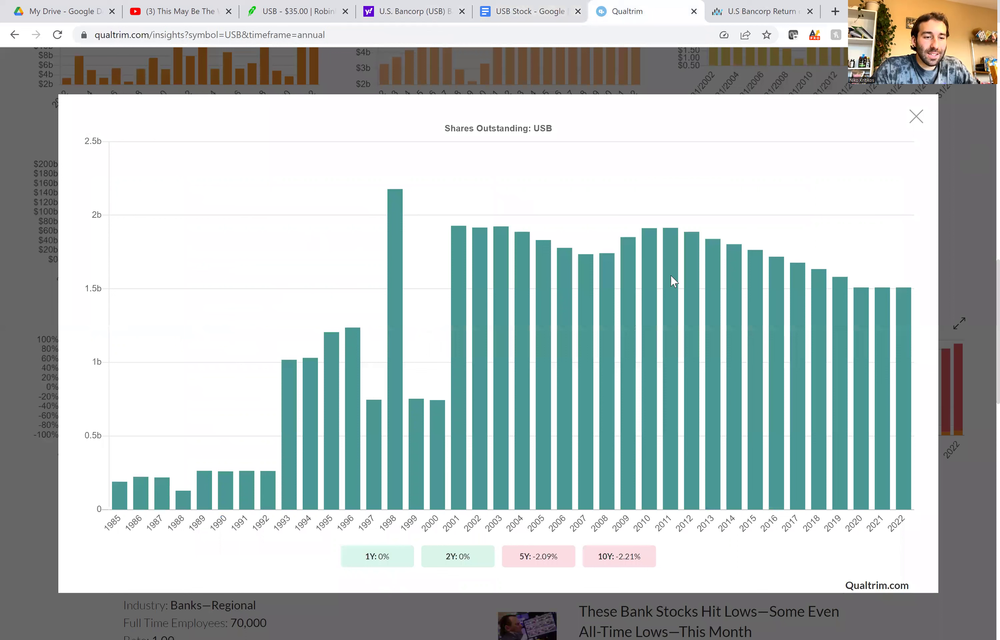
pyautogui.moveTo(670, 275)
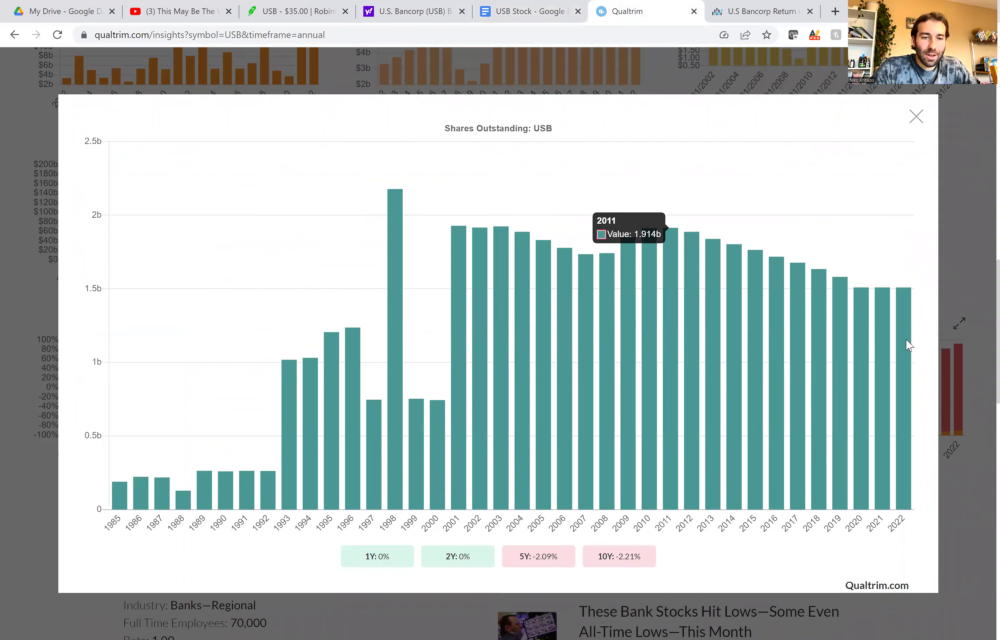
pyautogui.moveTo(884, 355)
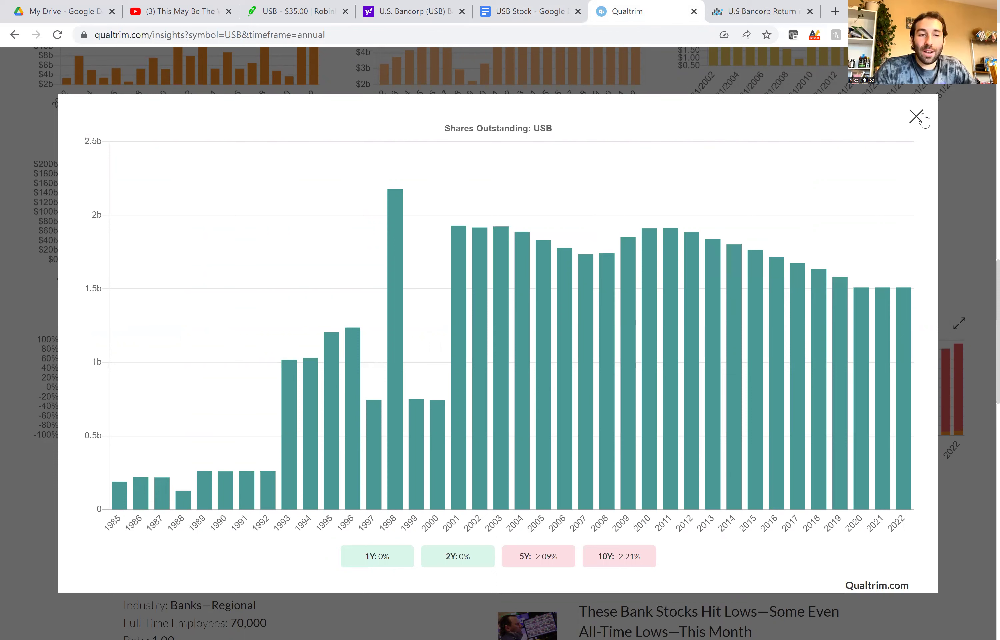
pyautogui.press('Escape')
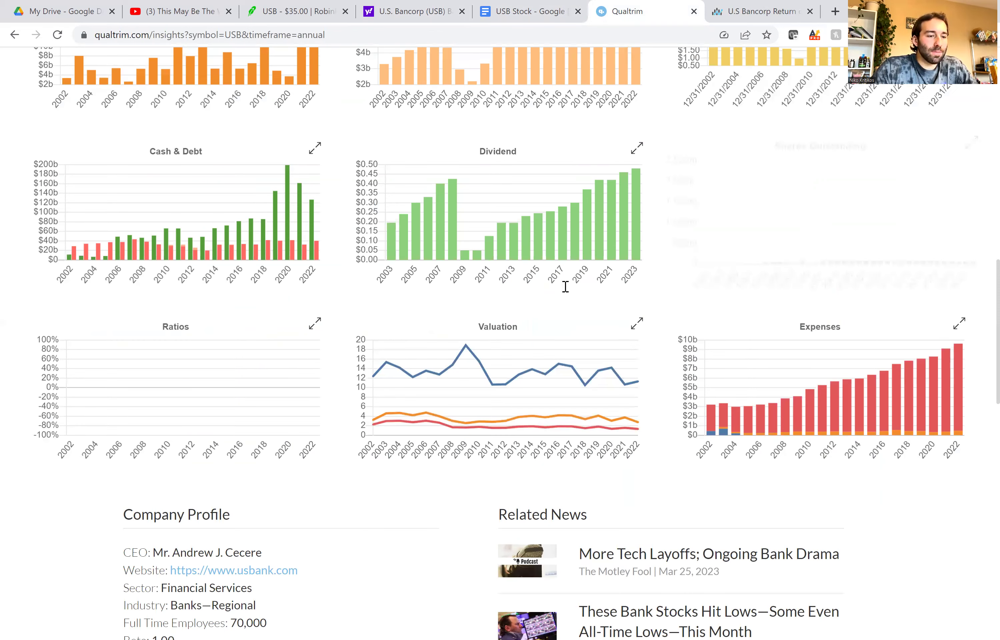
# Go to the checklist's assets versus liabilities answer and inspect the Total Assets breakdown in USB's Yahoo Finance balance sheet.
pyautogui.hotkey('ctrl', 'shift', 'Tab')
pyautogui.click(540, 432)
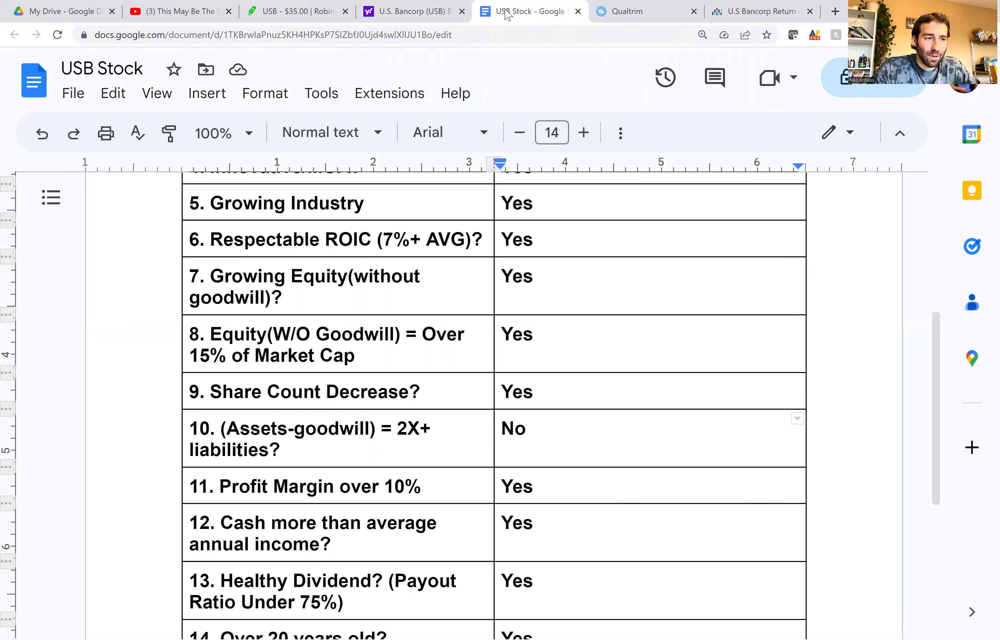
pyautogui.hotkey('ctrl', 'shift', 'Tab')
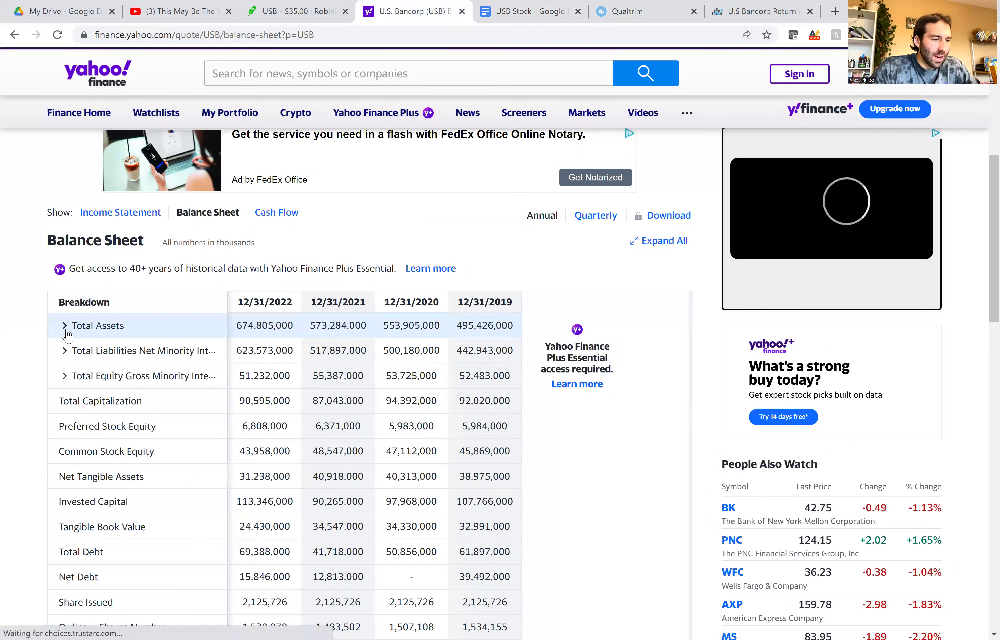
pyautogui.click(66, 331)
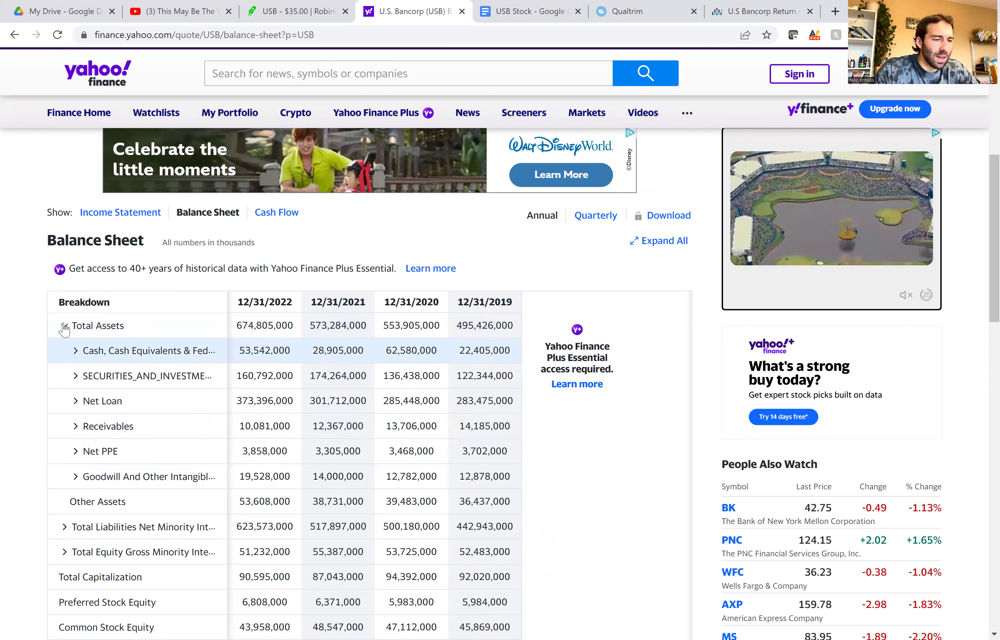
pyautogui.click(65, 326)
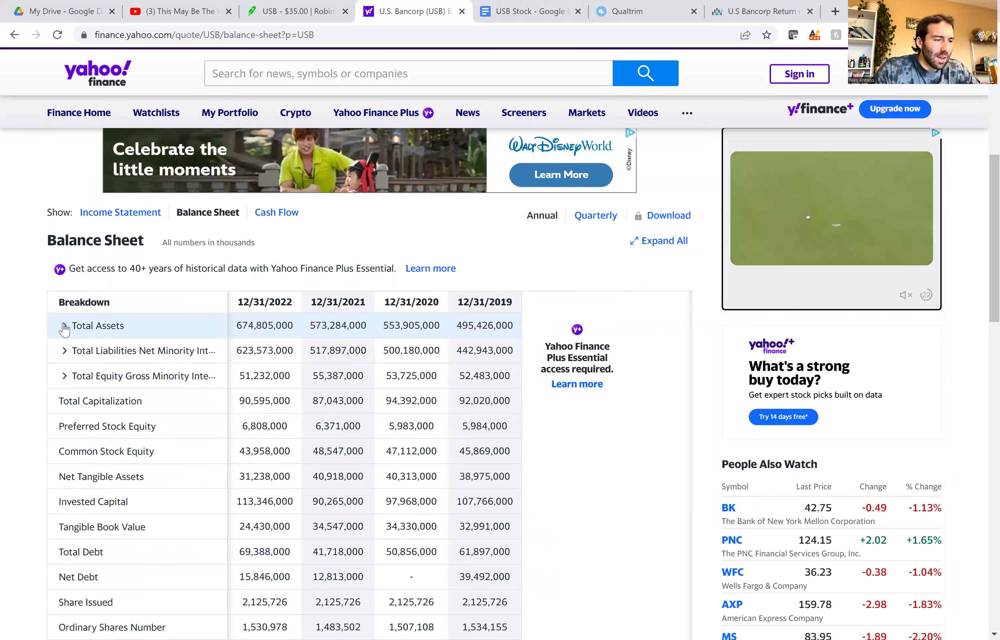
# Move on to the checklist's Profit Margin answer and examine the profit margin history in Qualtrim's enlarged Ratios chart.
pyautogui.click(559, 6)
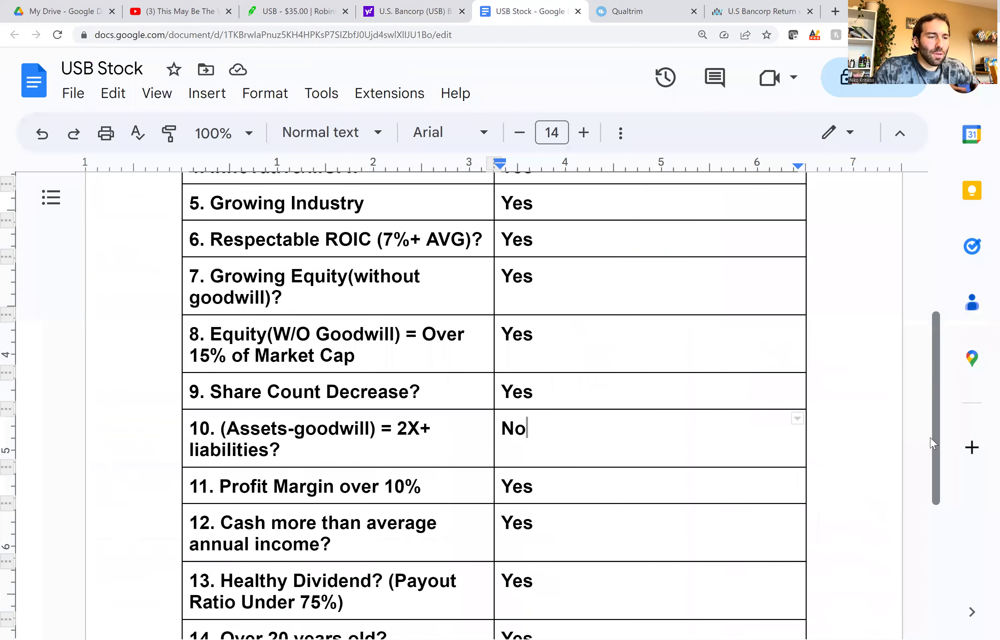
pyautogui.scroll(-2, 632, 350)
pyautogui.click(618, 7)
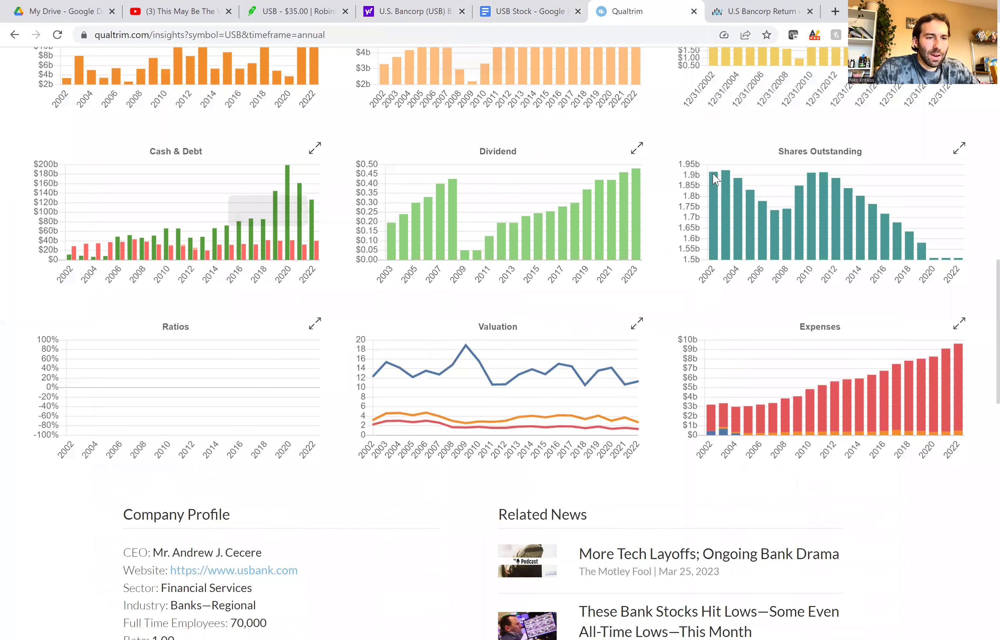
pyautogui.click(909, 373)
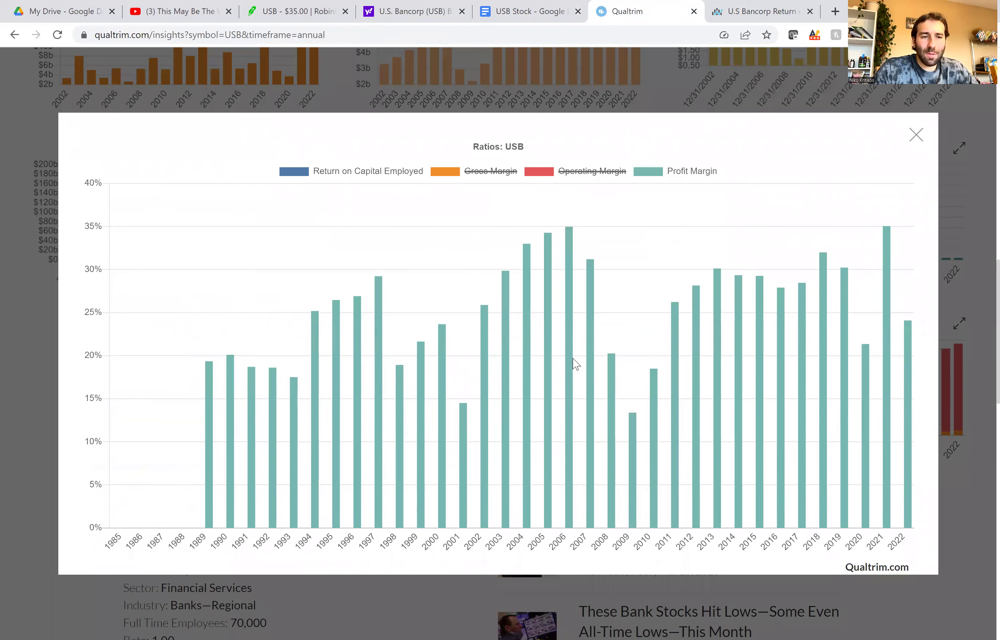
pyautogui.click(538, 57)
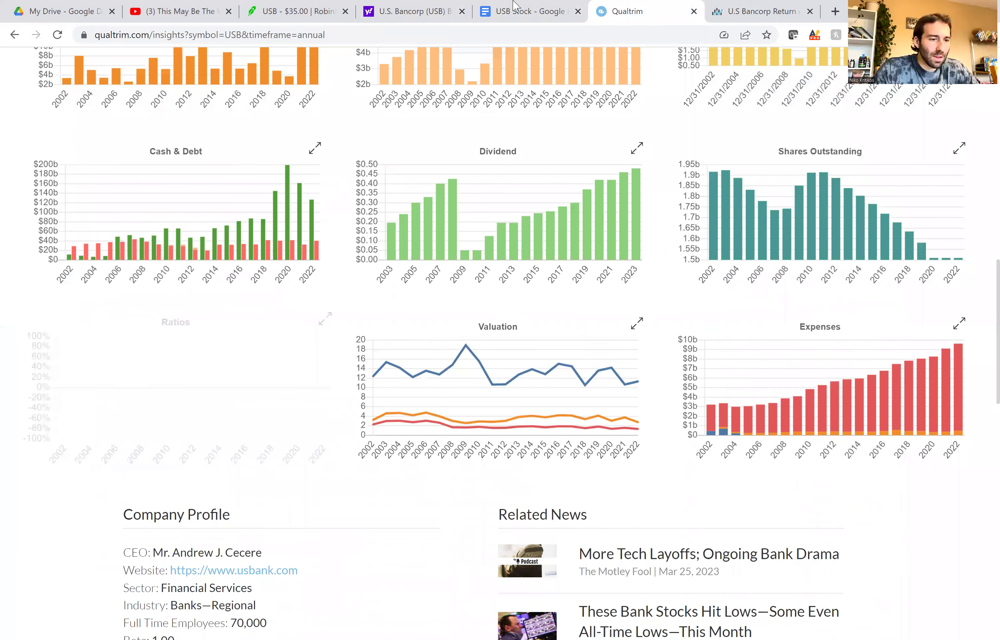
# Move on to the checklist's Cash more than average annual income answer and expand Total Assets in USB's Yahoo Finance balance sheet to check its cash.
pyautogui.hotkey('ctrl', 'shift', 'Tab')
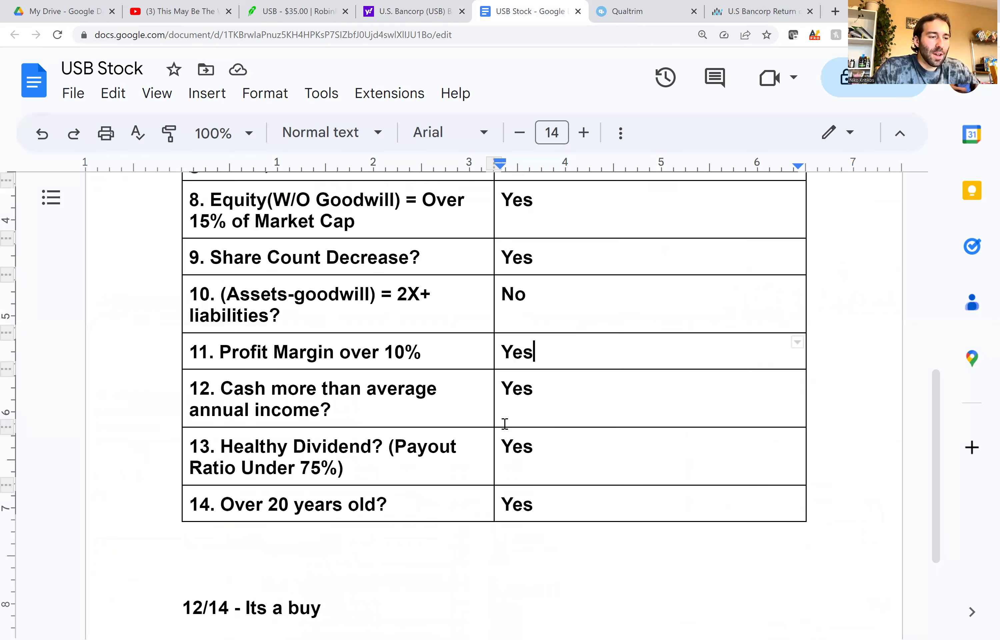
pyautogui.press('Down')
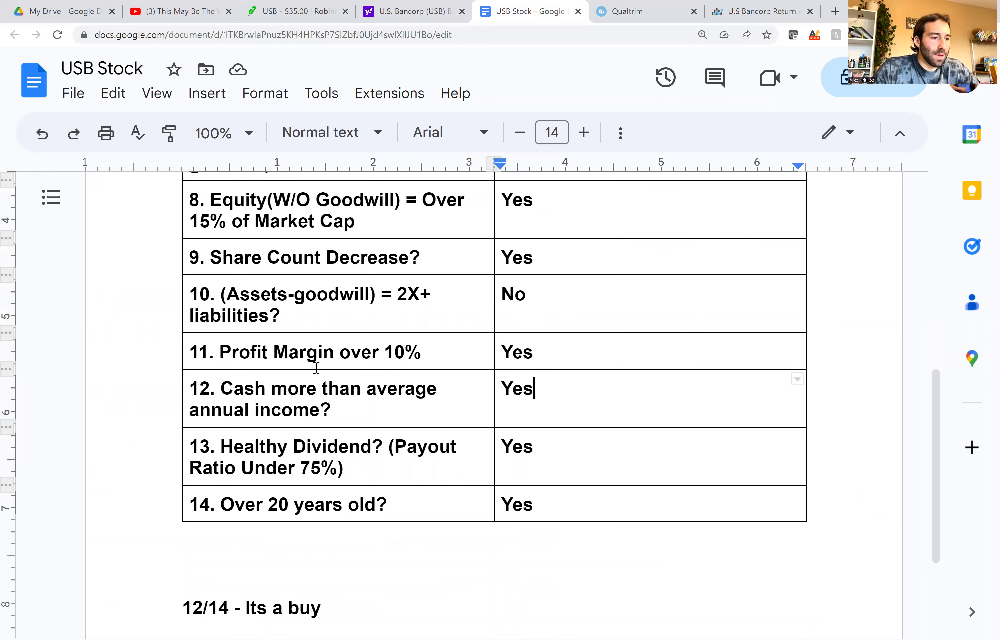
pyautogui.hotkey('ctrl', 'shift', 'Tab')
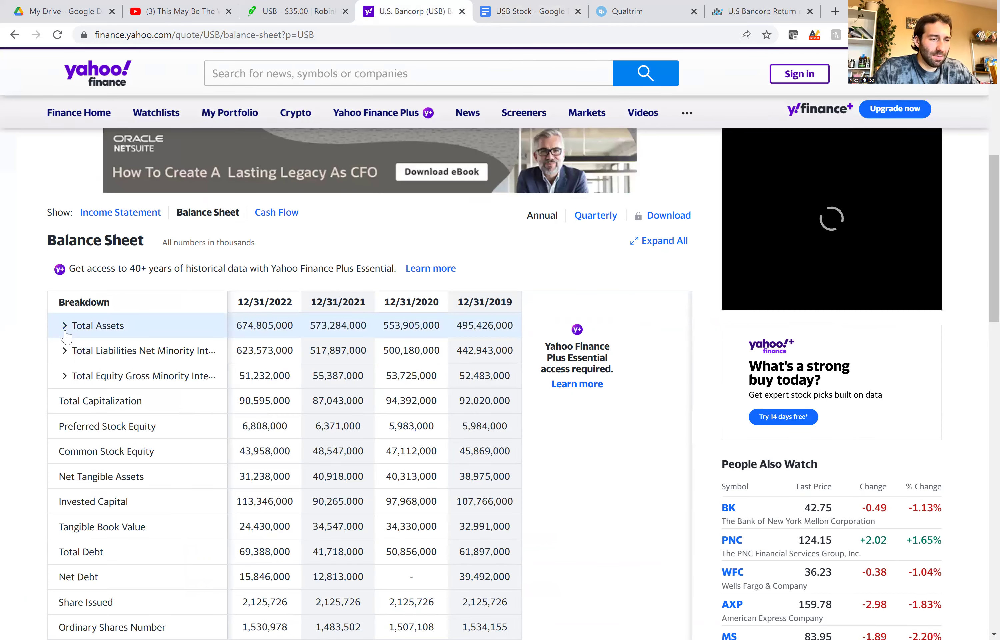
pyautogui.click(66, 331)
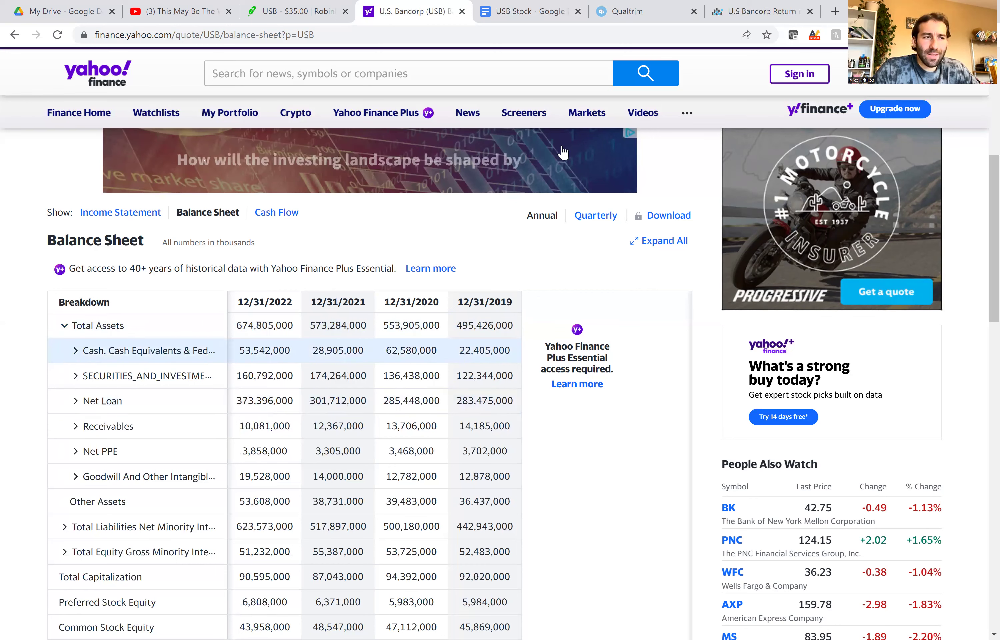
# Go to the checklist's Healthy Dividend answer and check USB's dividend yield and payout ratio in Qualtrim's Dividend summary.
pyautogui.hotkey('ctrl', 'Tab')
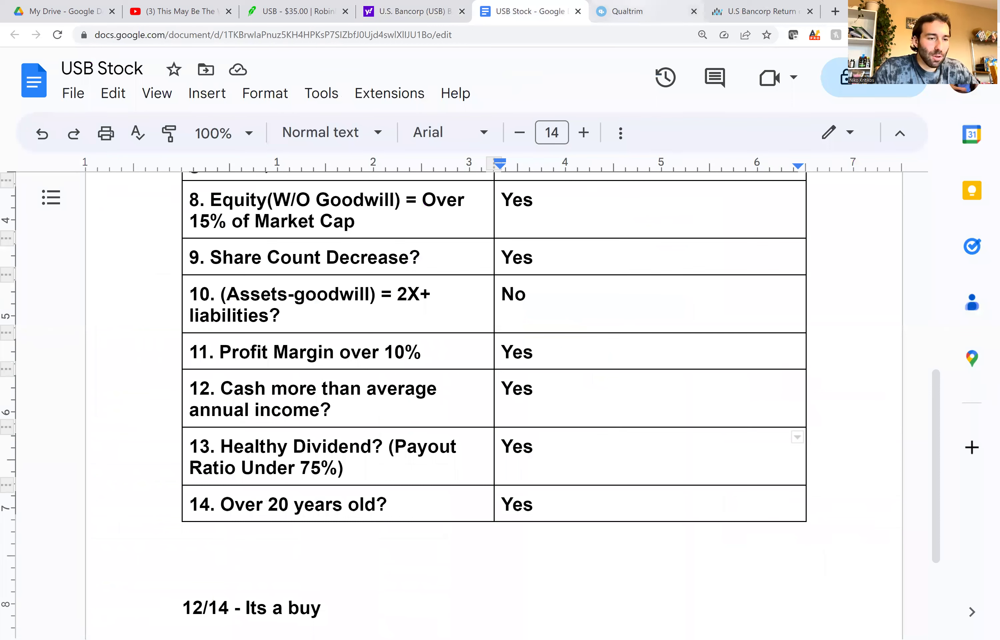
pyautogui.hotkey('ctrl', 'Tab')
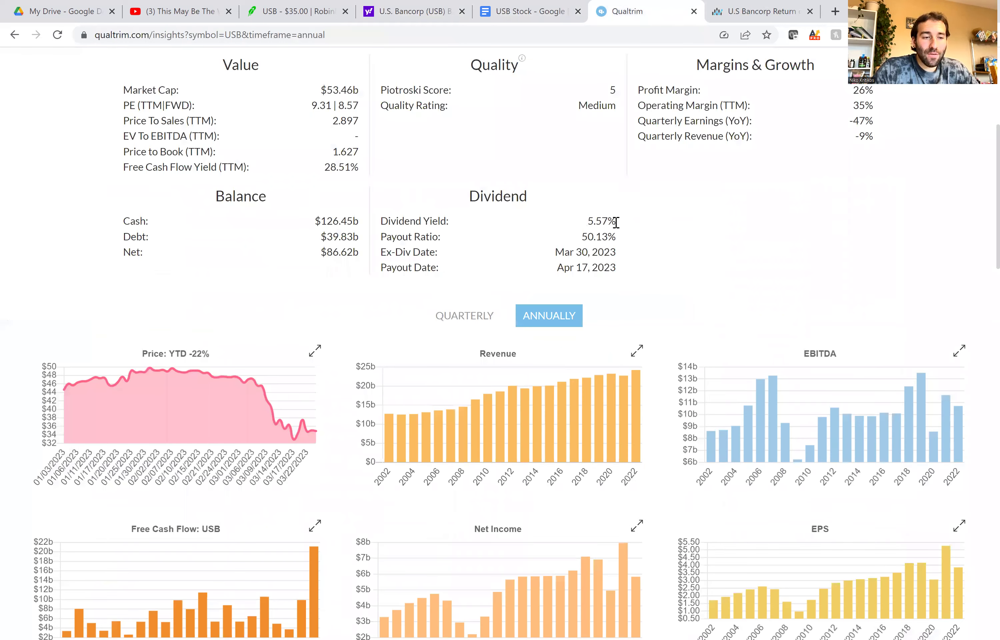
pyautogui.moveTo(616, 222); pyautogui.dragTo(587, 222)
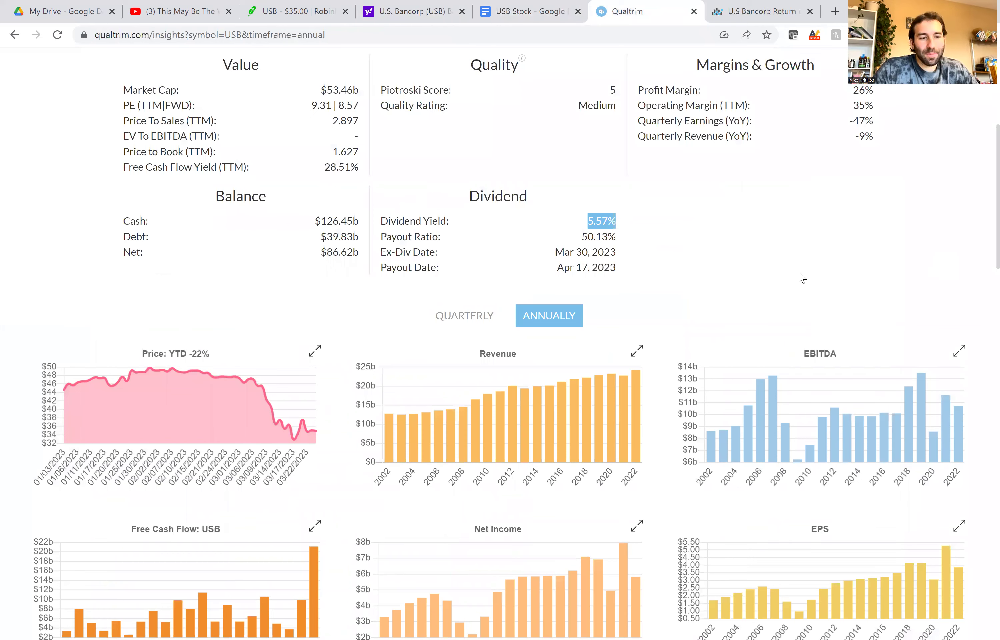
pyautogui.scroll(3, 576, 373)
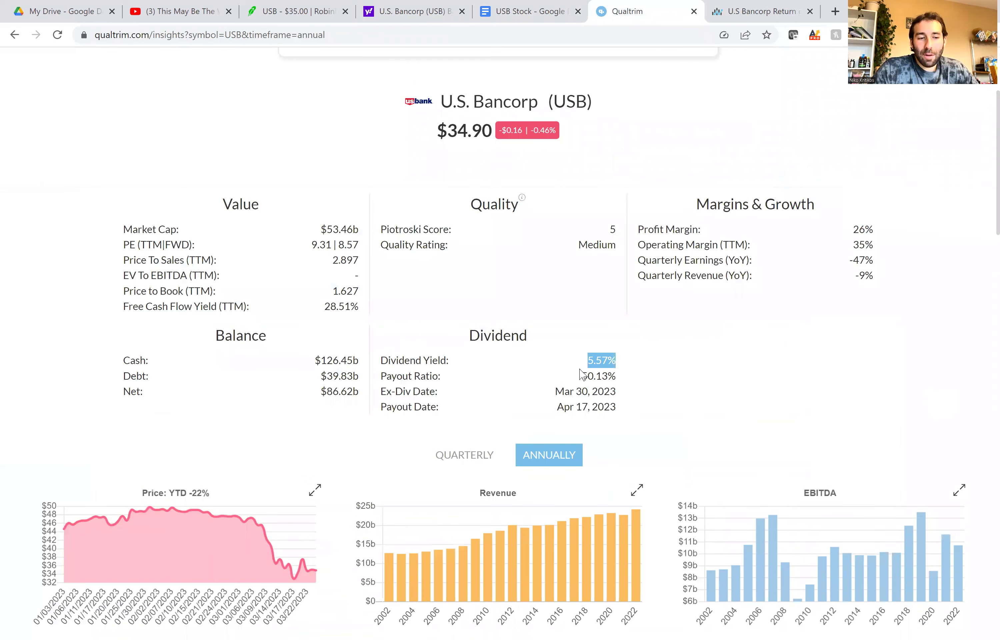
pyautogui.click(582, 374)
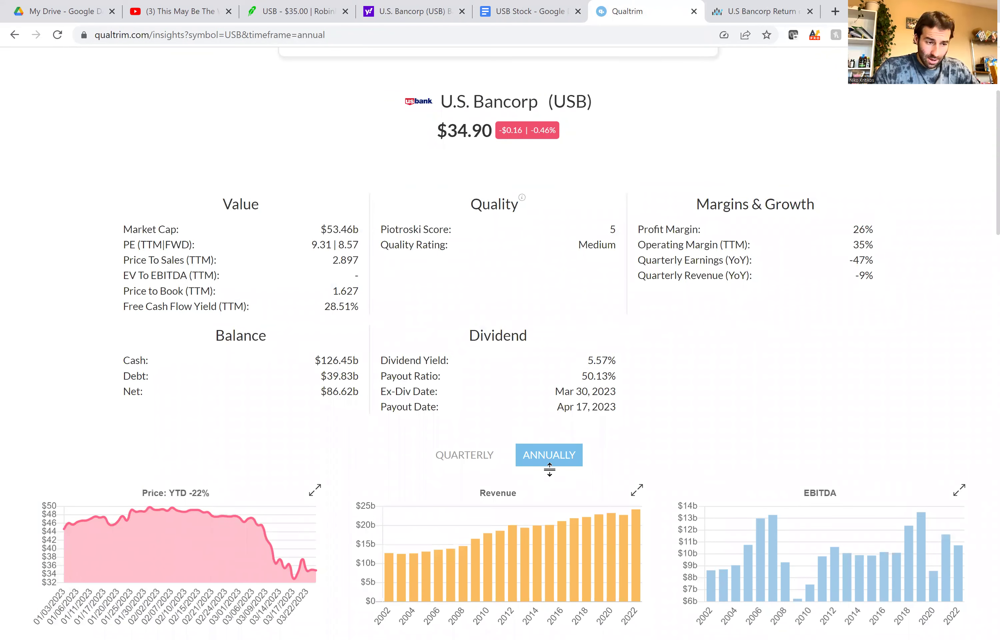
# Go to the checklist's Over 20 years old answer, check USB's founding year on Robinhood, and return to the checklist's final score.
pyautogui.hotkey('ctrl', 'shift', 'Tab')
pyautogui.click(553, 510)
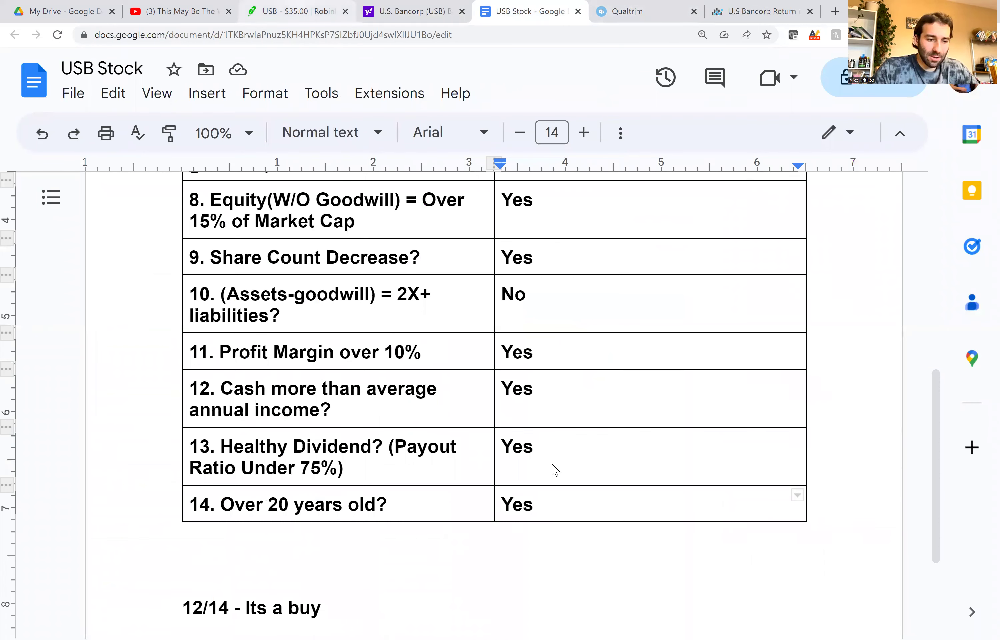
pyautogui.hotkey('ctrl', 'shift', 'Tab')
pyautogui.hotkey('ctrl', 'shift', 'Tab')
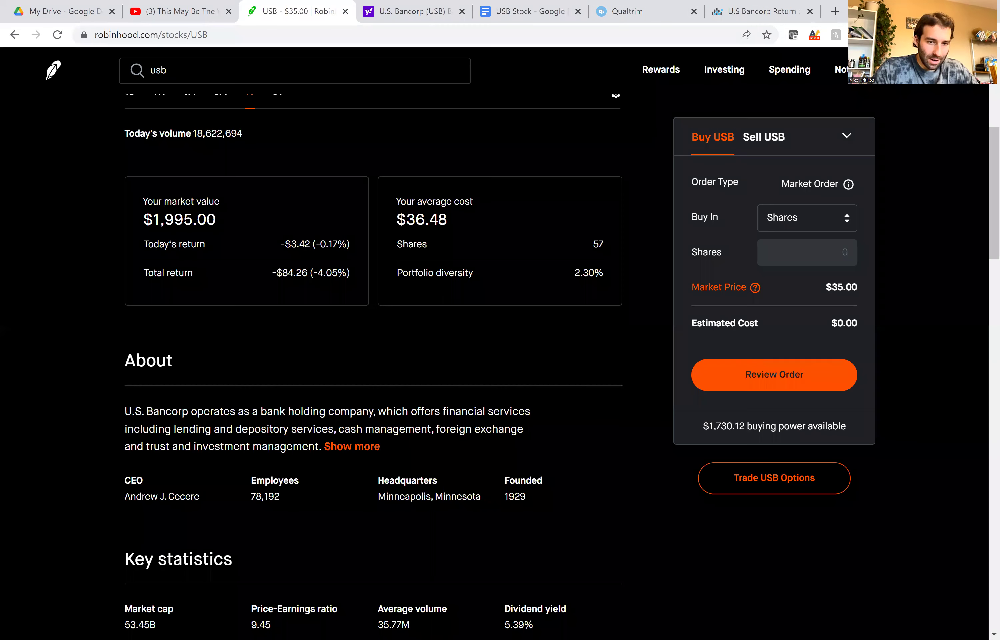
pyautogui.click(545, 6)
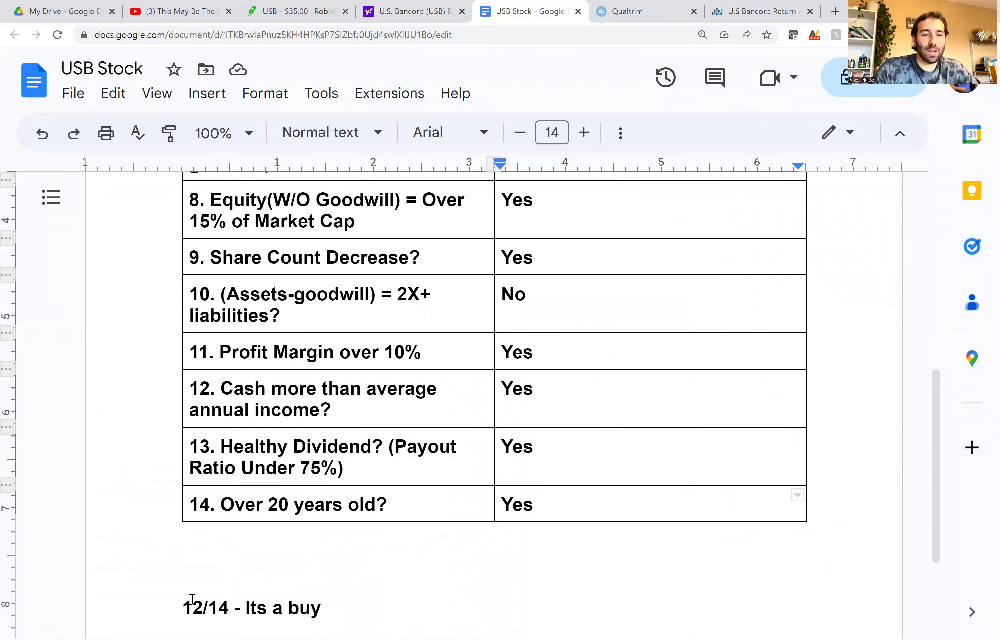